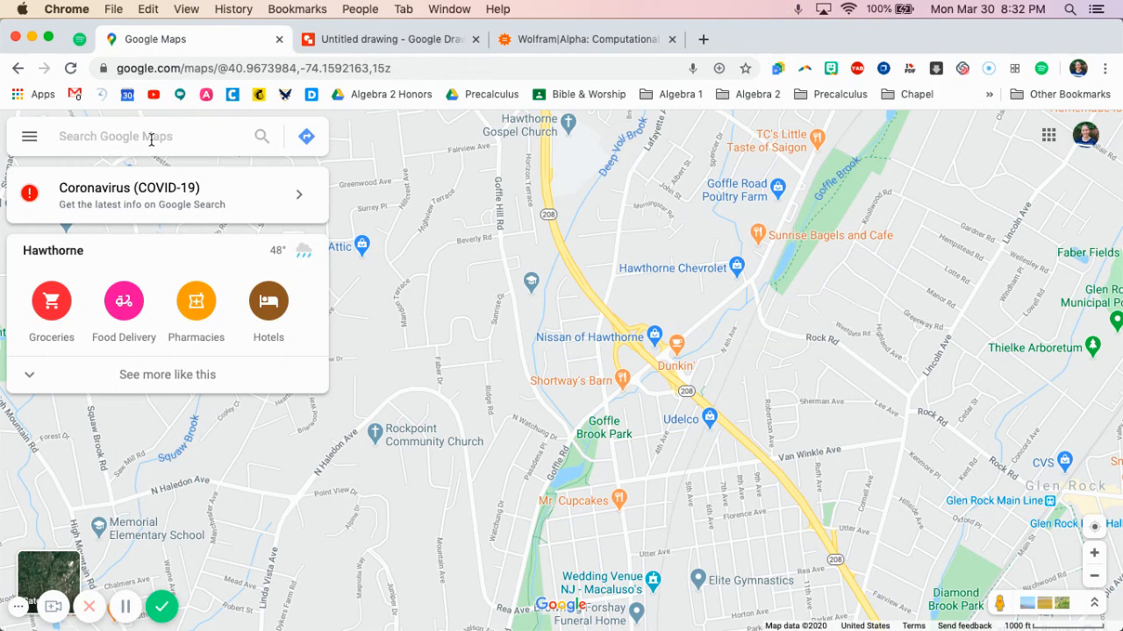
Find North Haledon, NJ on the map and capture a screenshot of the area containing the town's outlined boundary
type("North Hal")
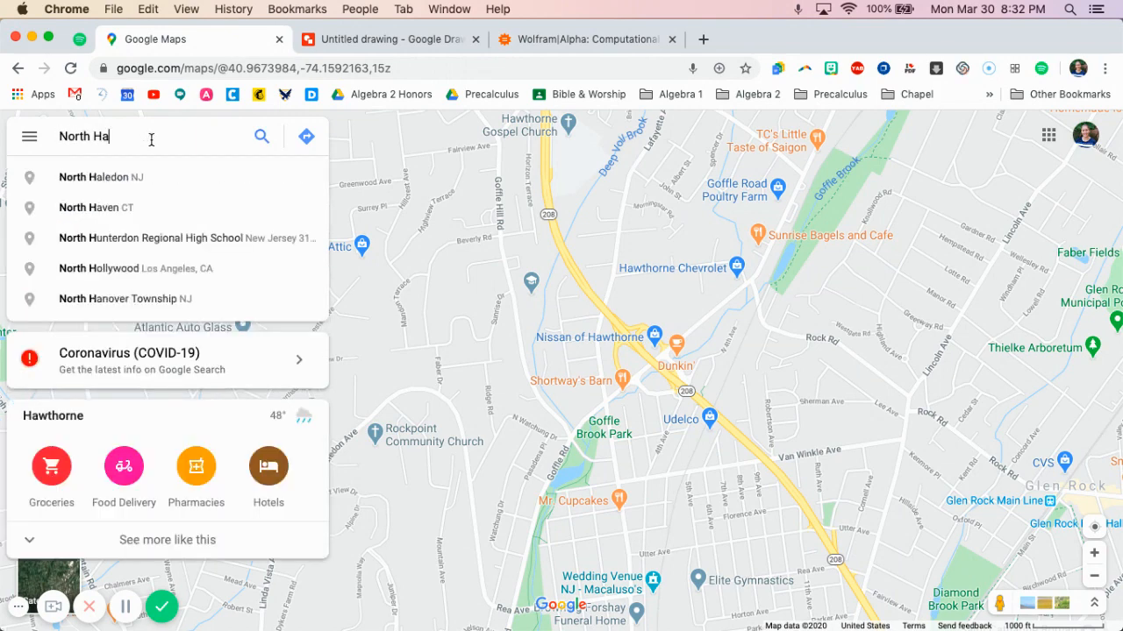
left_click(130, 180)
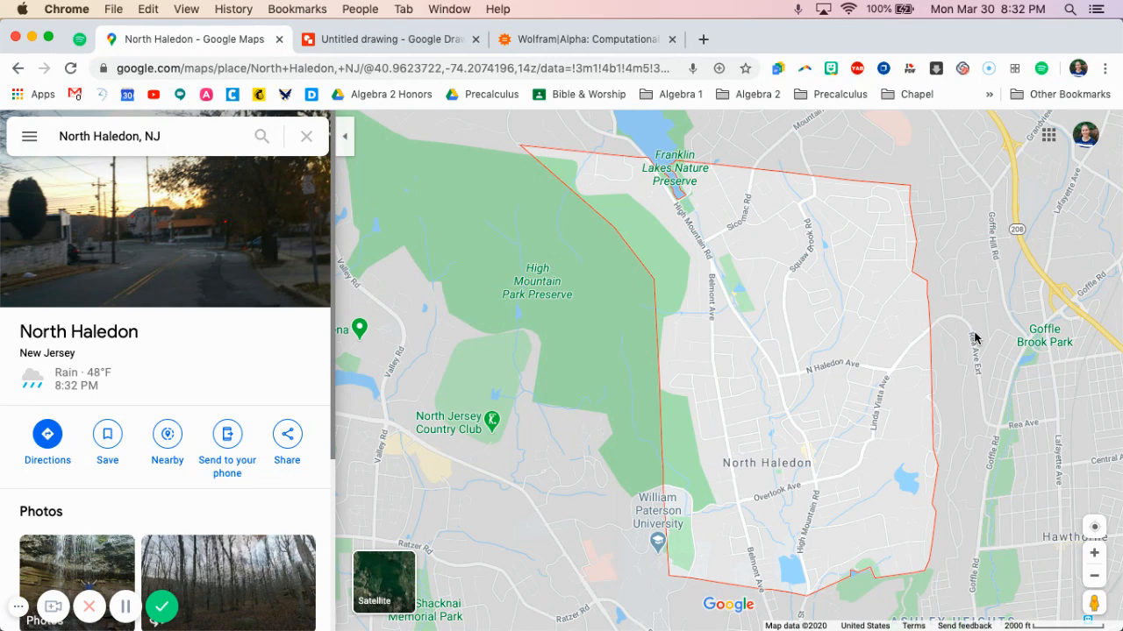
key("super+shift+4")
left_click_drag(451, 123, 1038, 621)
Narrow the browser window to expose the desktop and insert the map screenshot into the blank Google drawing
left_click_drag(1118, 348, 1004, 349)
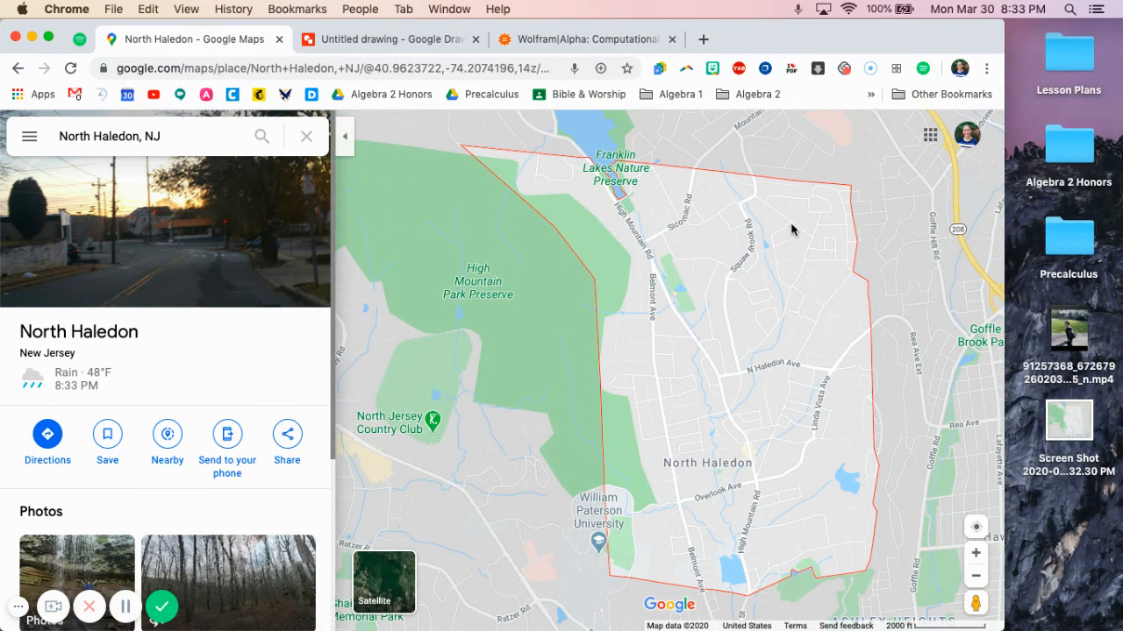
left_click(407, 43)
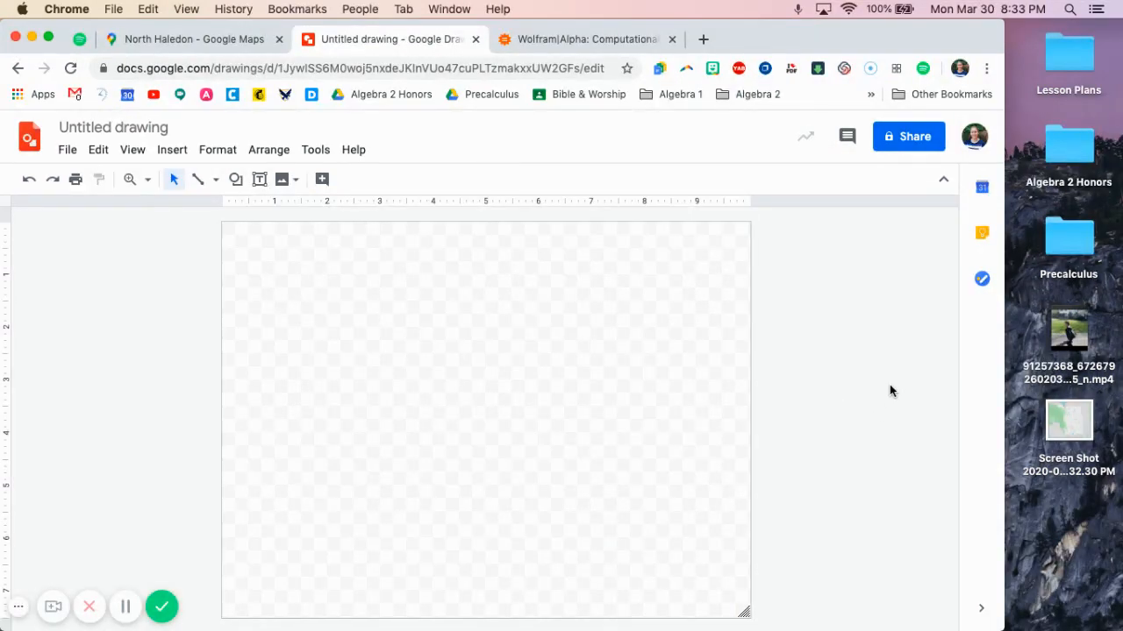
left_click_drag(1068, 419, 545, 367)
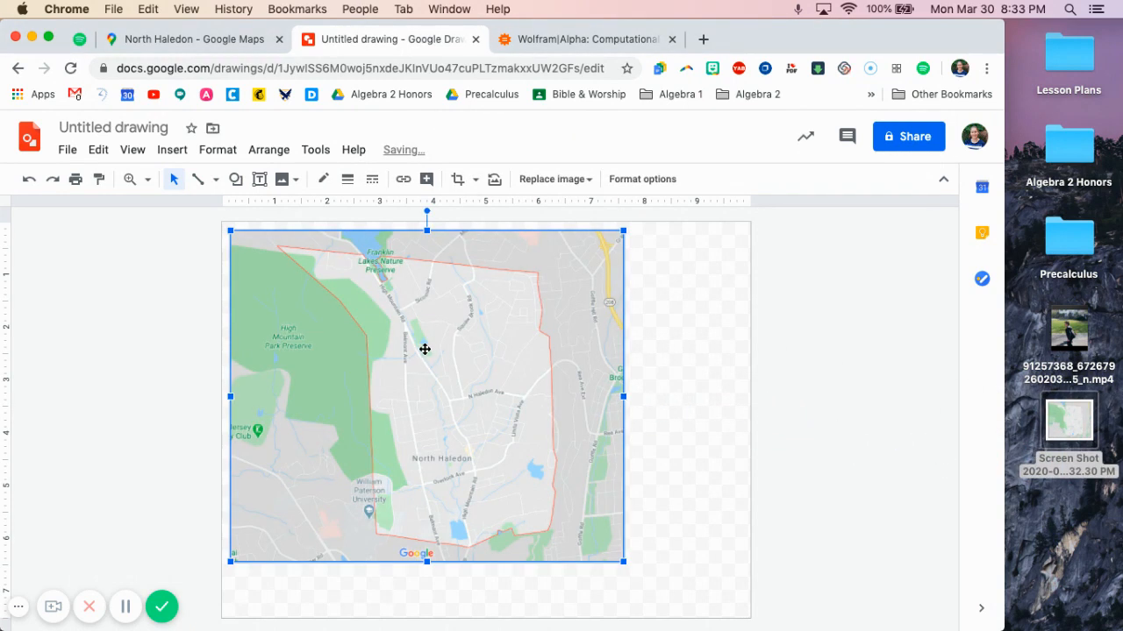
Align the map image to the canvas corner, enlarge it to full canvas height, trim the canvas to the image's width, and widen the browser window again
left_click_drag(425, 349, 416, 340)
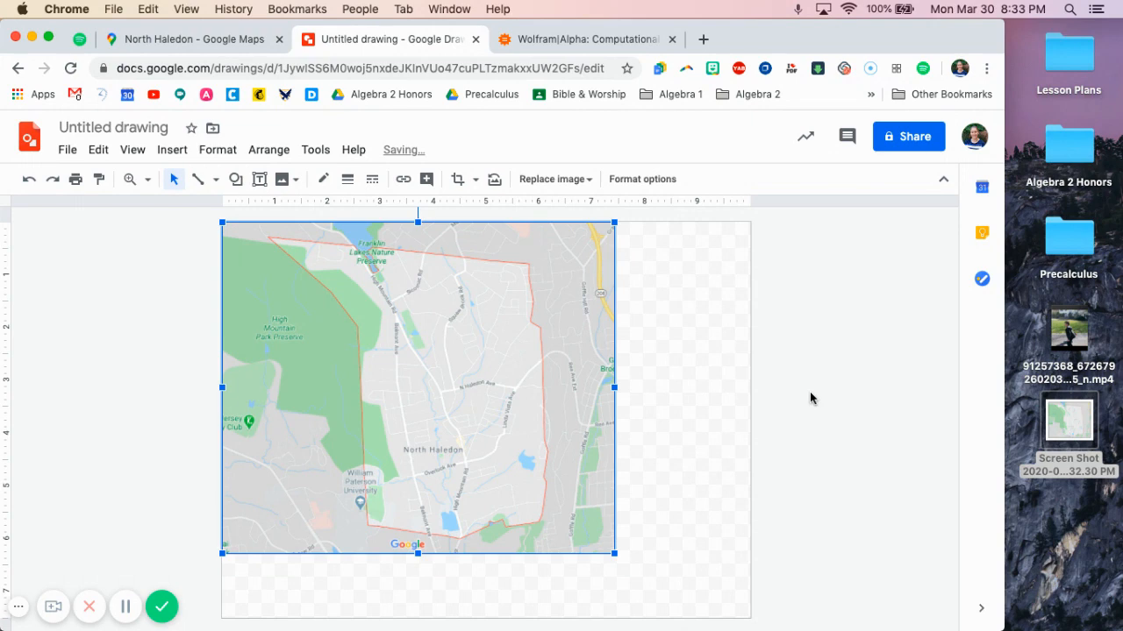
left_click_drag(615, 555, 692, 619)
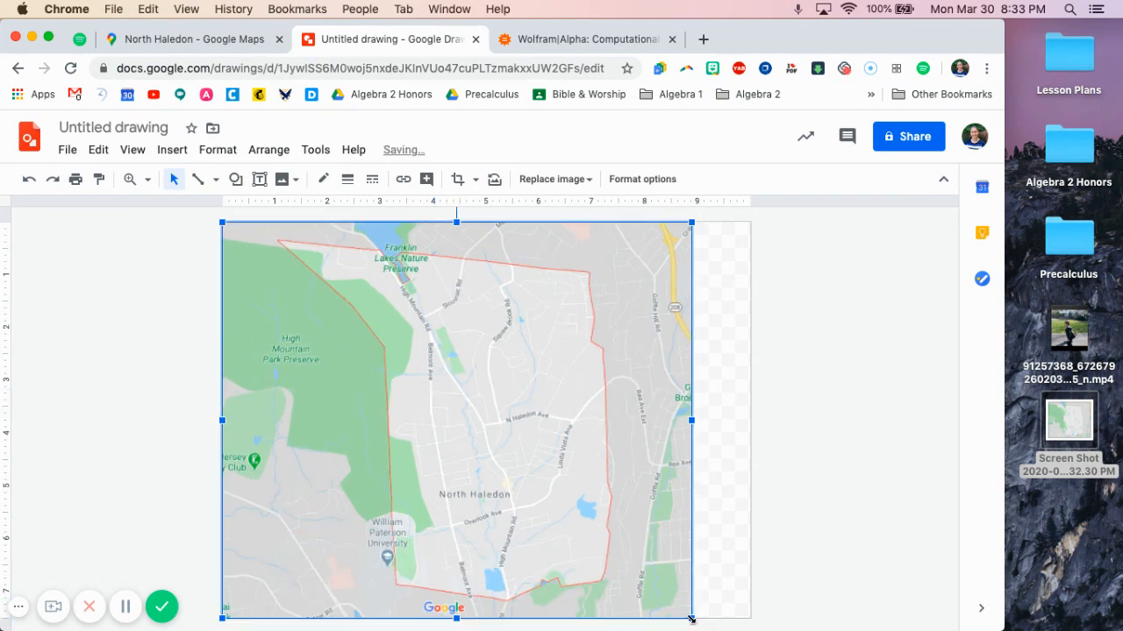
left_click(777, 576)
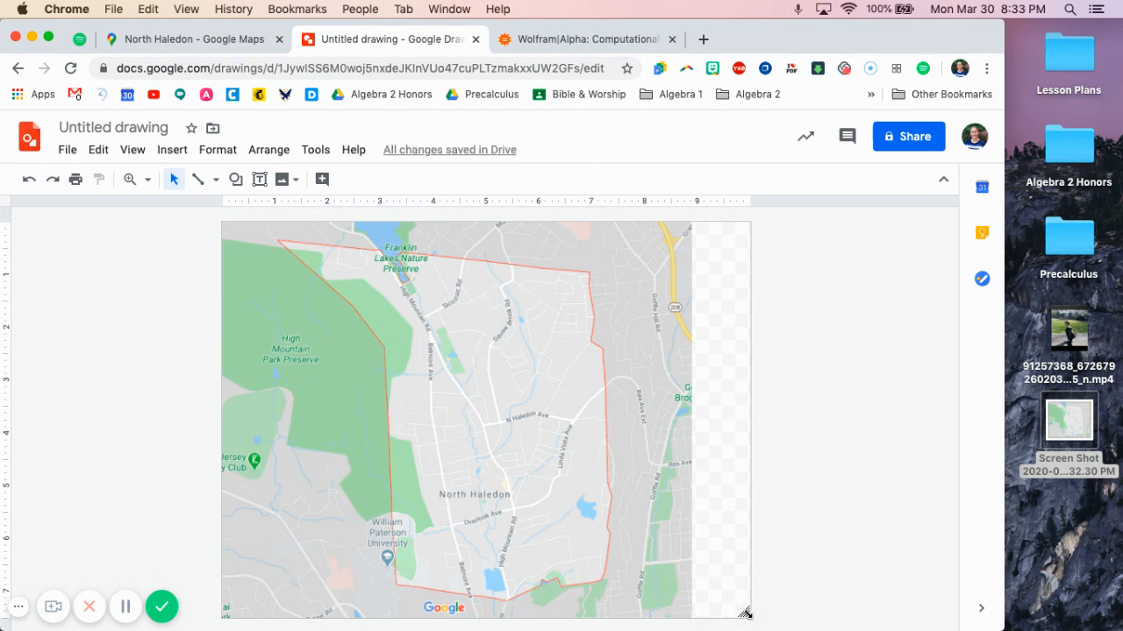
left_click_drag(745, 612, 692, 619)
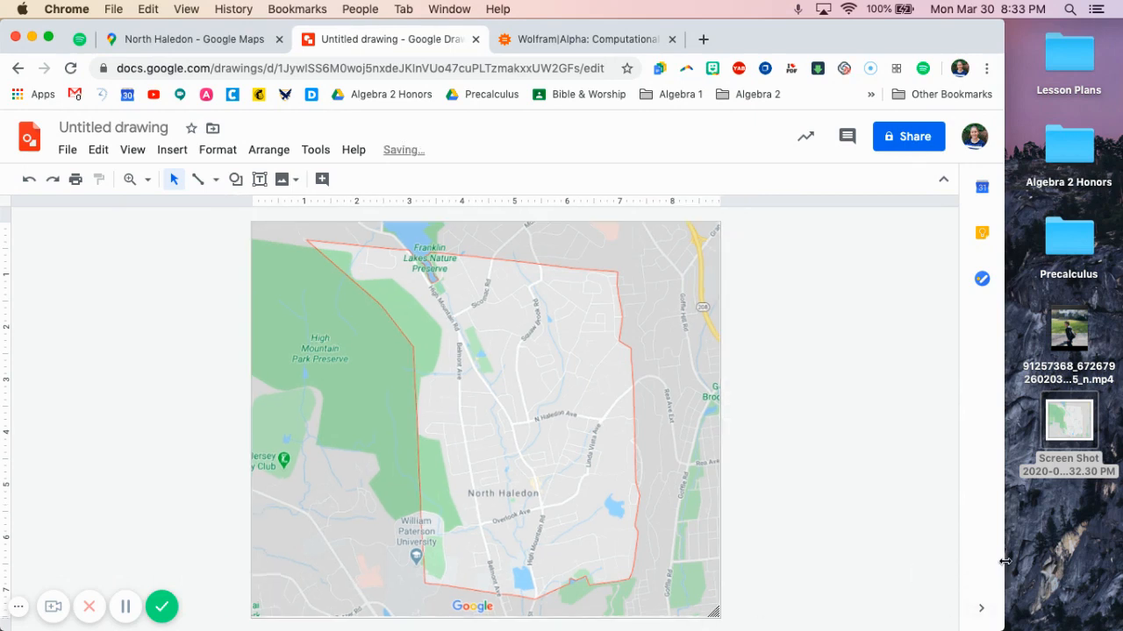
left_click_drag(1005, 562, 1119, 563)
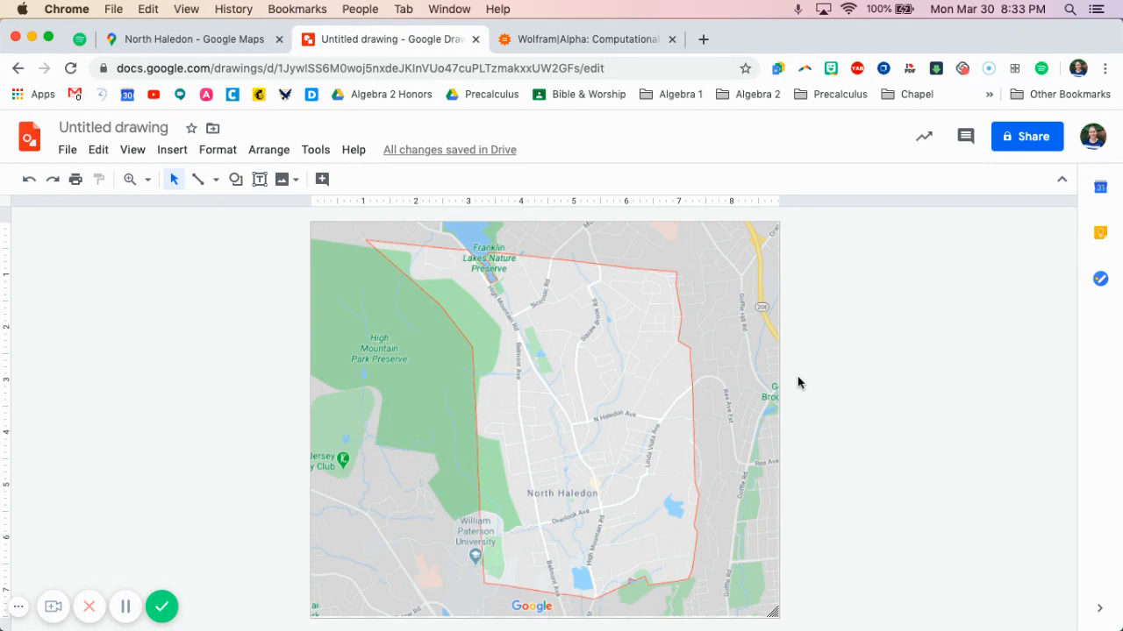
Draw a straight line along the town's northern boundary and set its weight to 4px
left_click(216, 180)
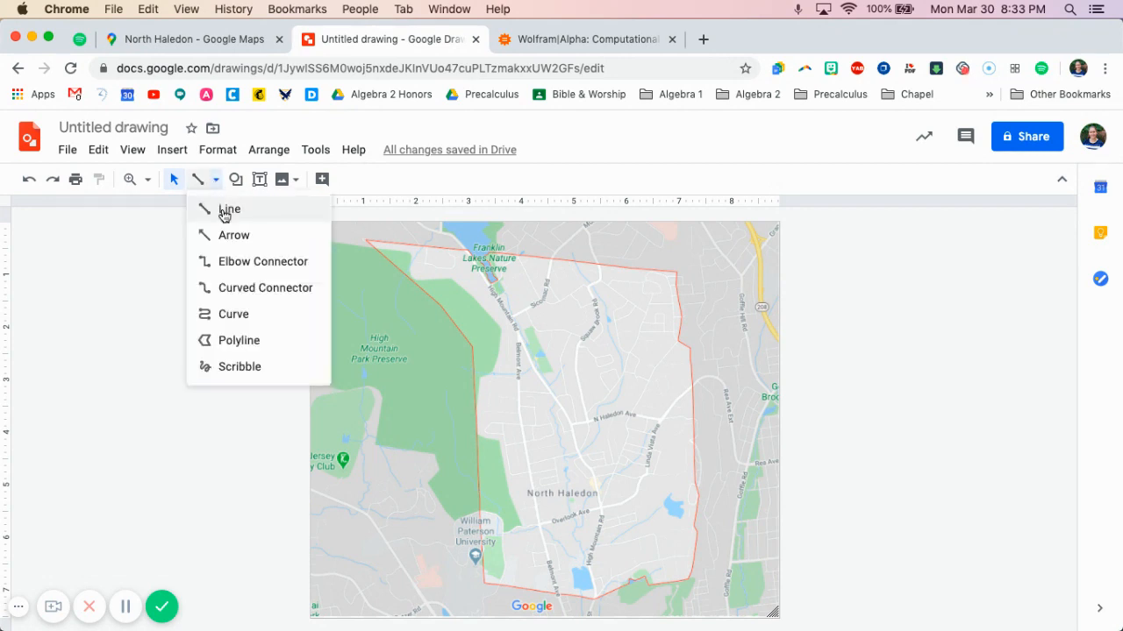
left_click(224, 210)
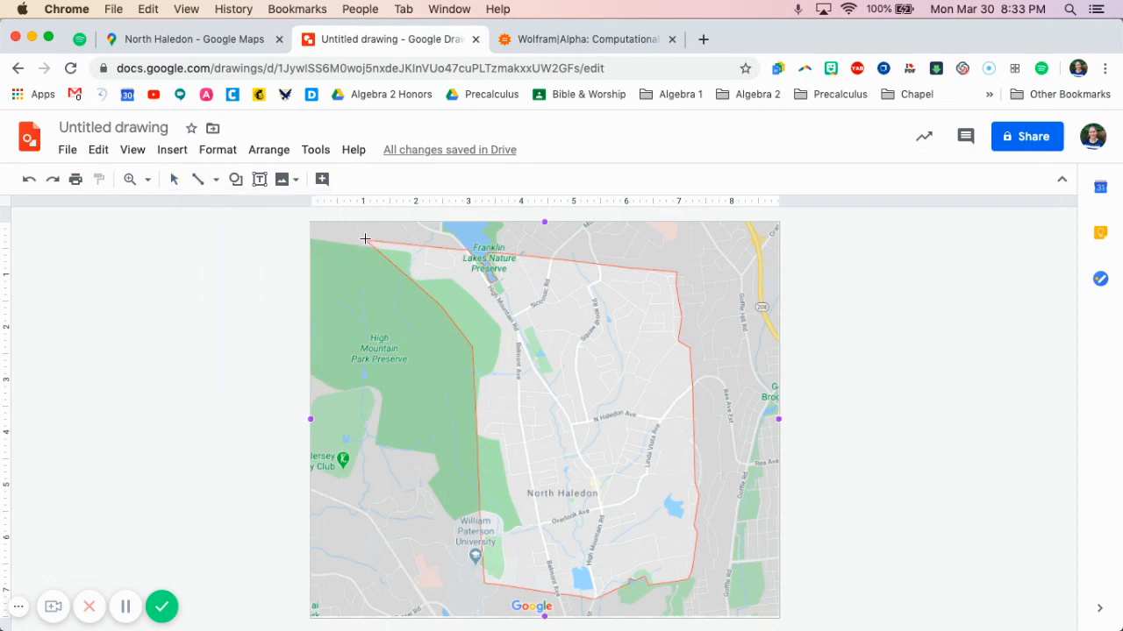
left_click_drag(366, 238, 678, 272)
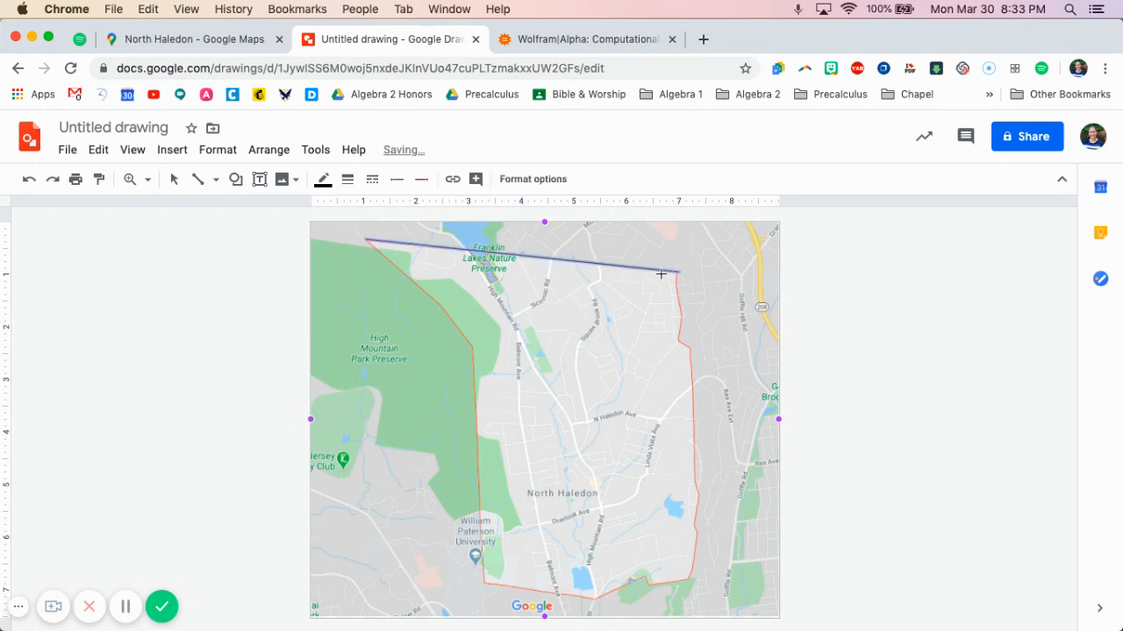
left_click(349, 184)
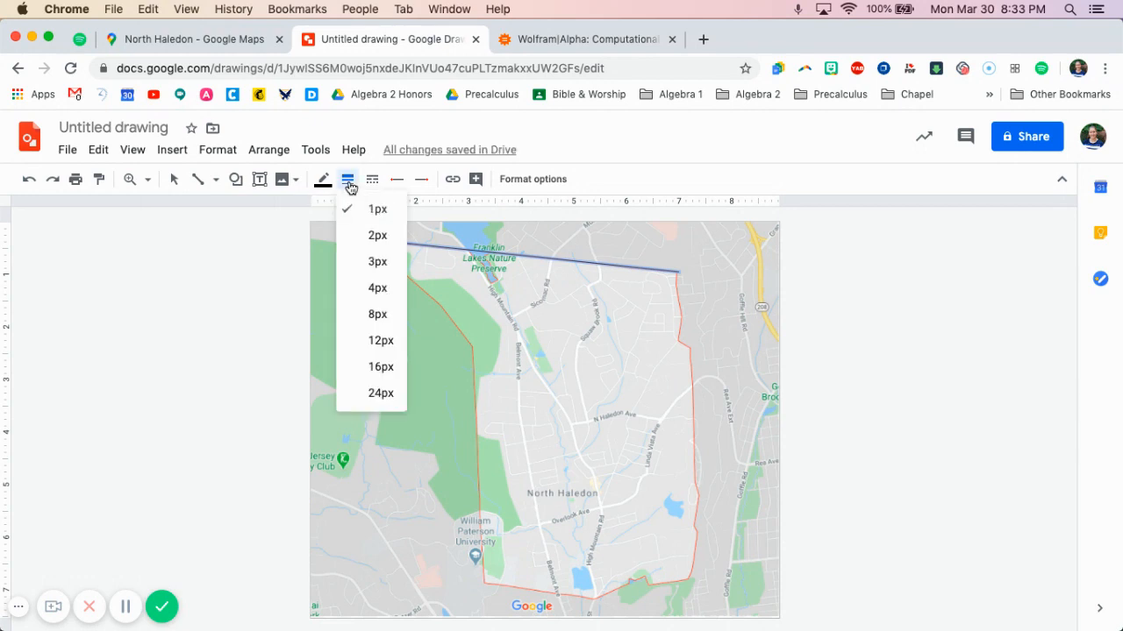
left_click(378, 290)
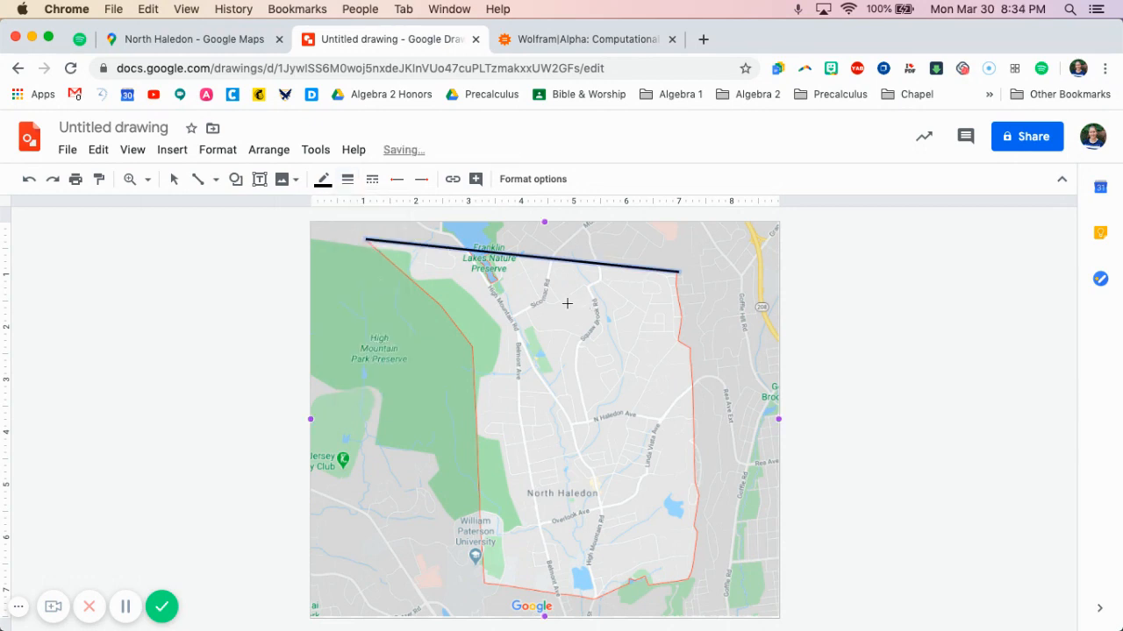
Trace the town's western, southern and eastern boundaries with connected straight lines to close the polygon
left_click(369, 240)
left_click_drag(366, 239, 473, 346)
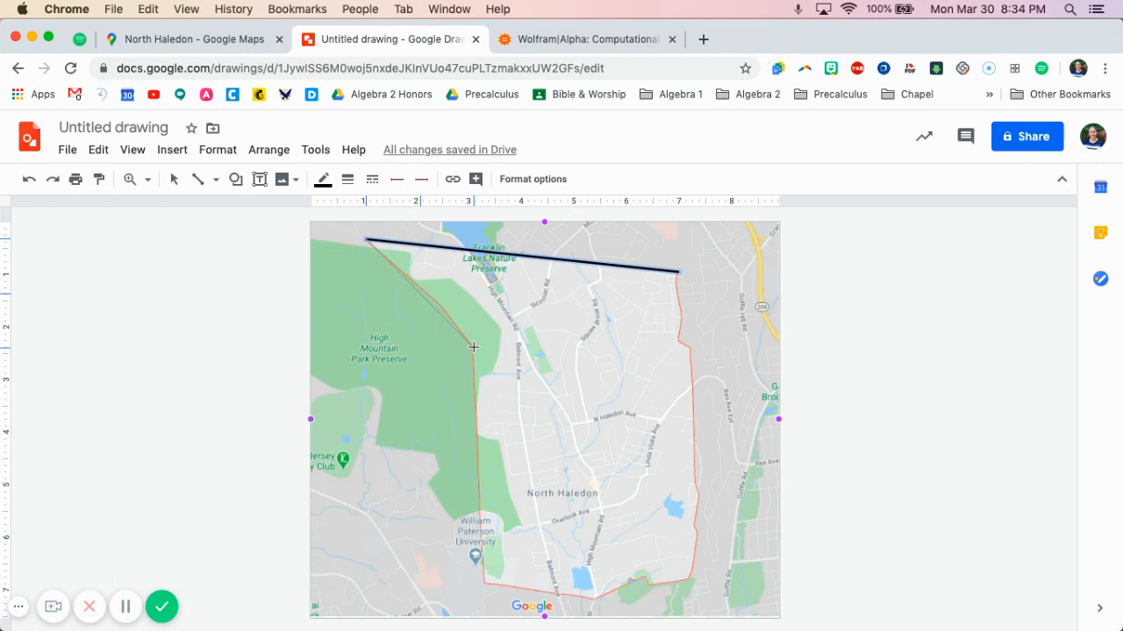
left_click_drag(473, 347, 473, 346)
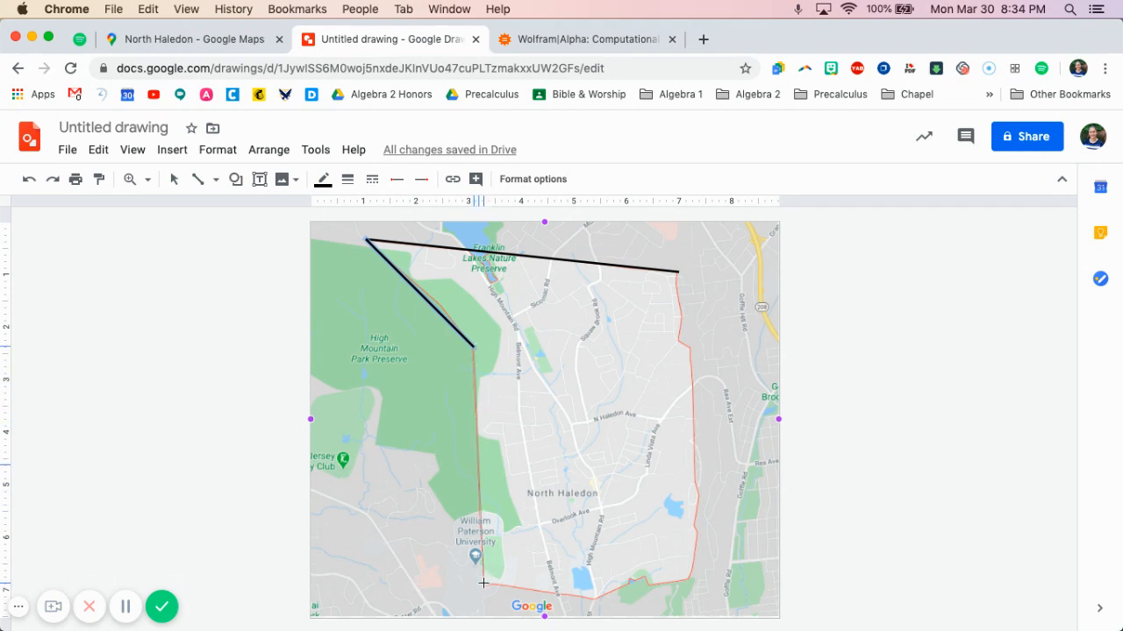
left_click_drag(483, 582, 485, 585)
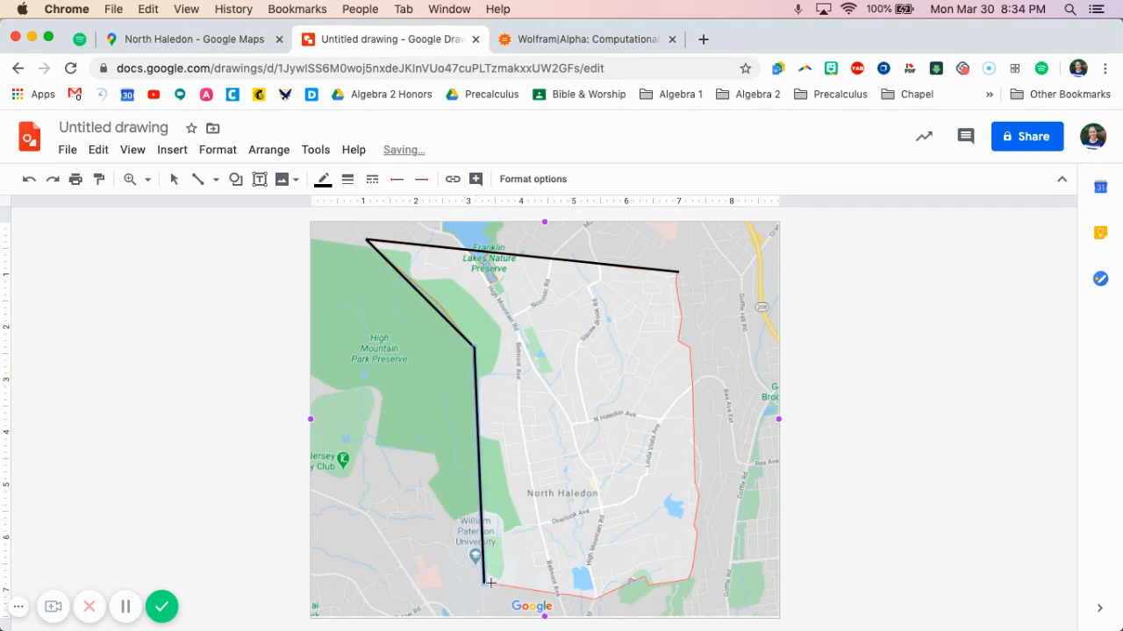
left_click(595, 599)
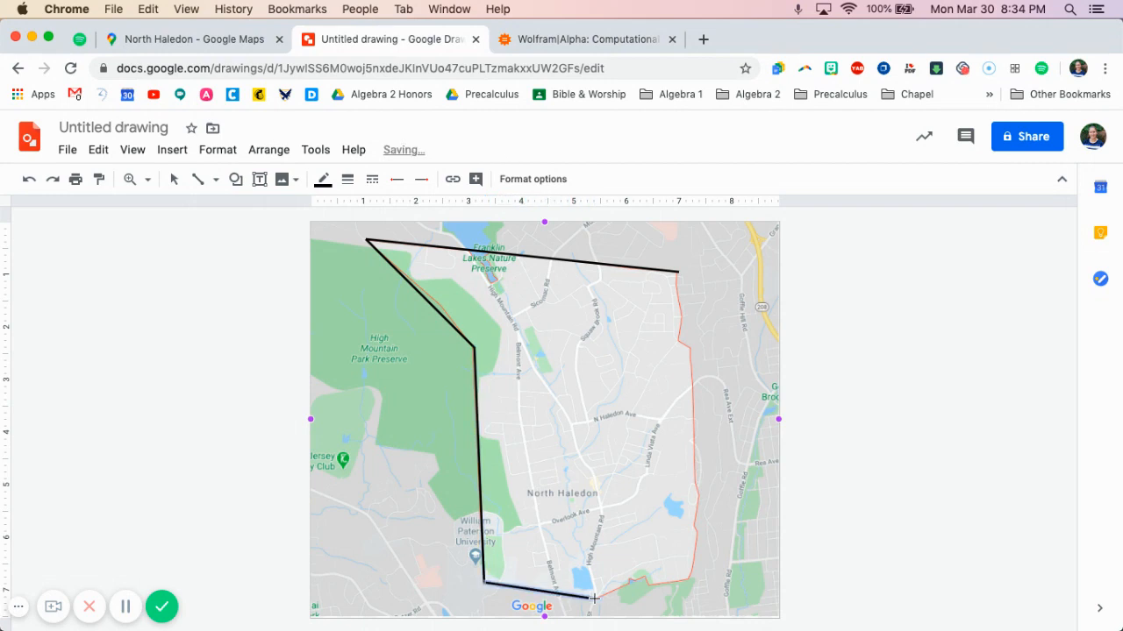
left_click(691, 579)
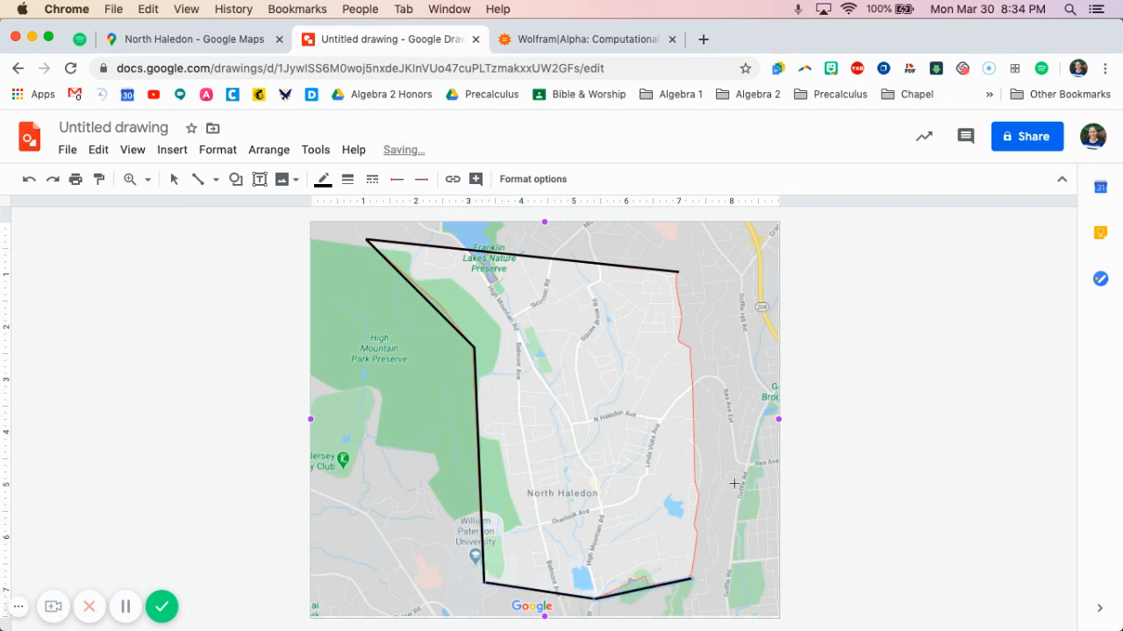
left_click_drag(677, 272, 690, 579)
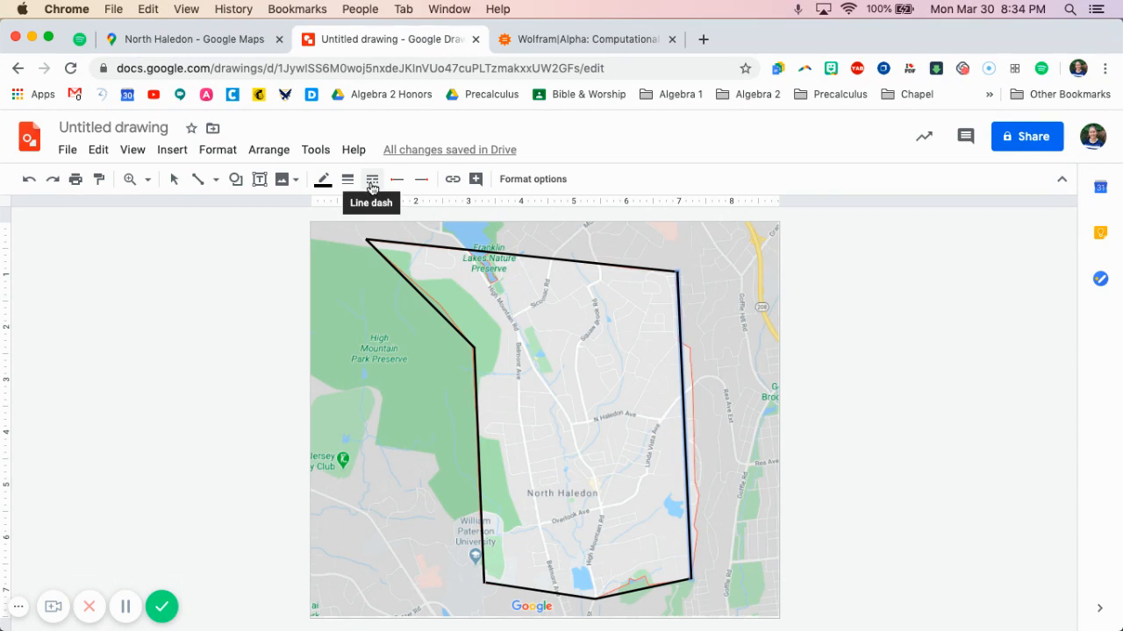
left_click(372, 181)
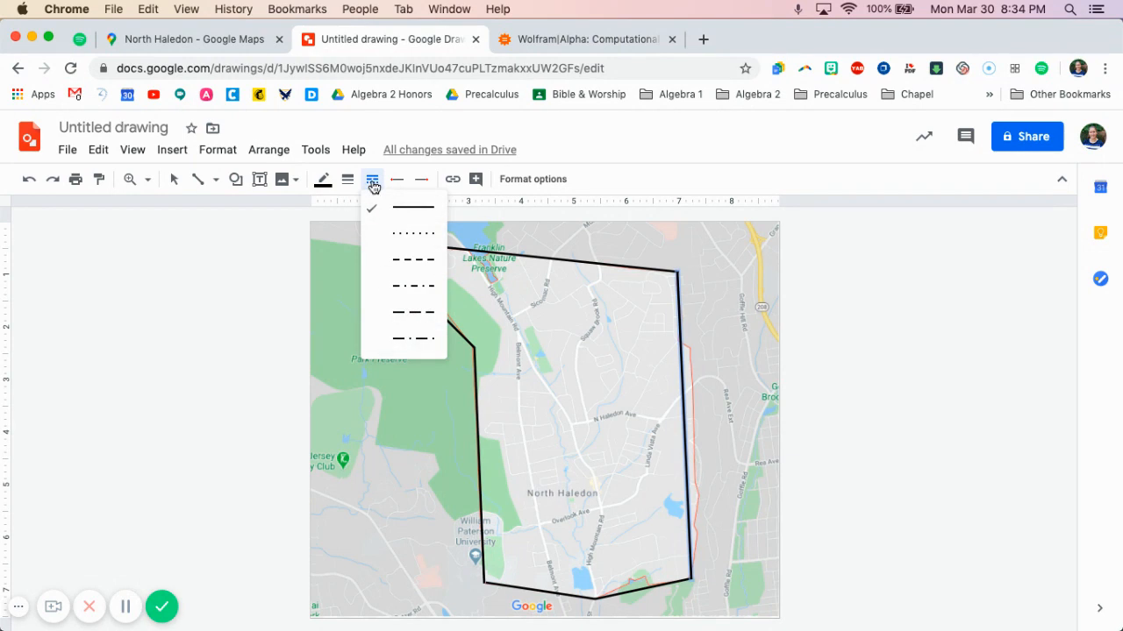
left_click(411, 313)
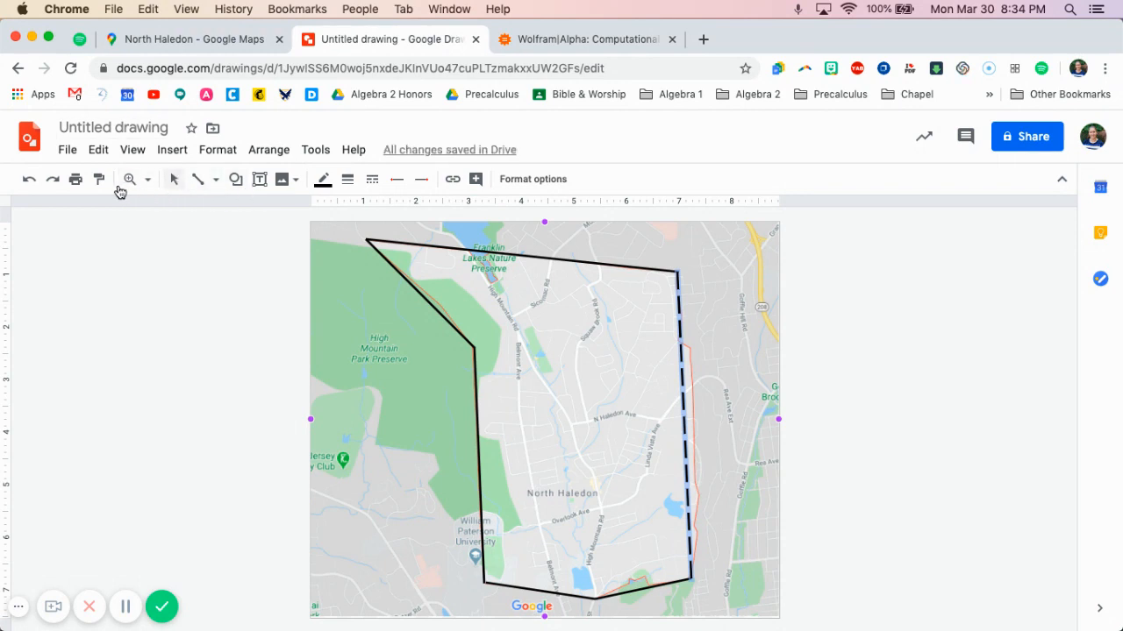
left_click(30, 183)
Draw a long-dashed diagonal from the polygon's inner western vertex to its northeast corner
left_click_drag(474, 348, 677, 273)
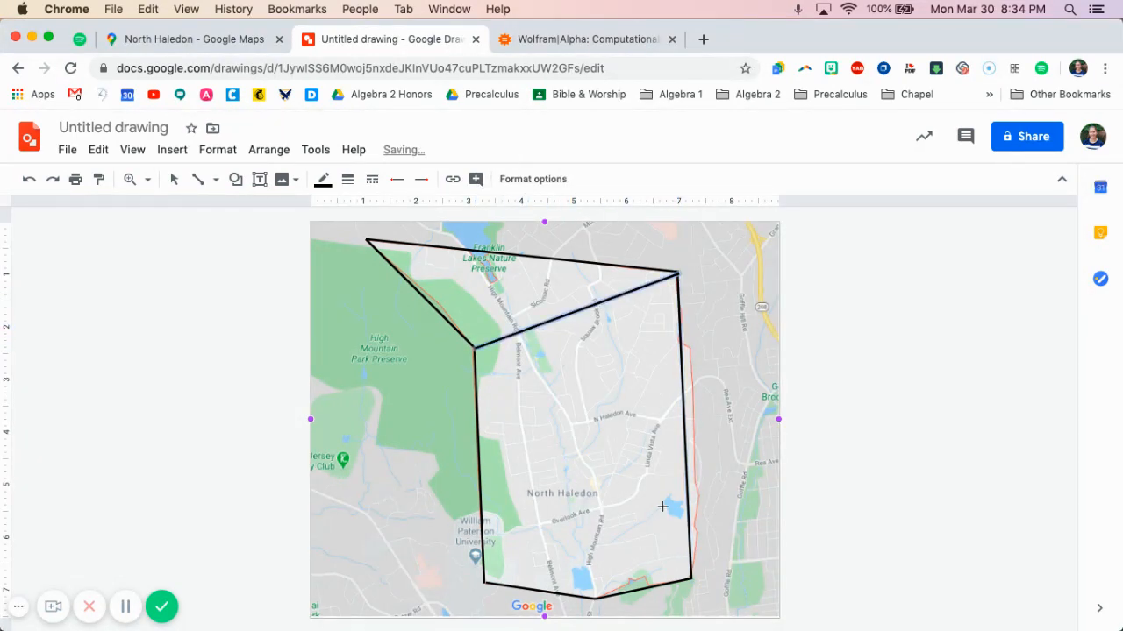
left_click(372, 179)
left_click(415, 315)
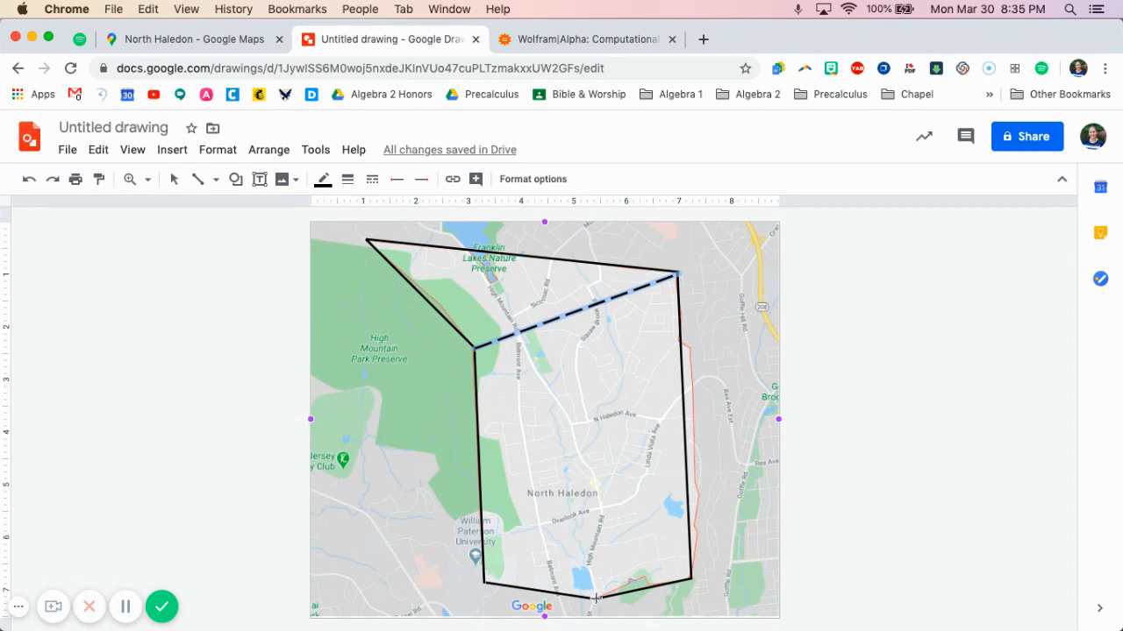
Draw dashed diagonals to the polygon's northeast corner from its southernmost vertex and from its southwest corner
left_click_drag(595, 599, 676, 274)
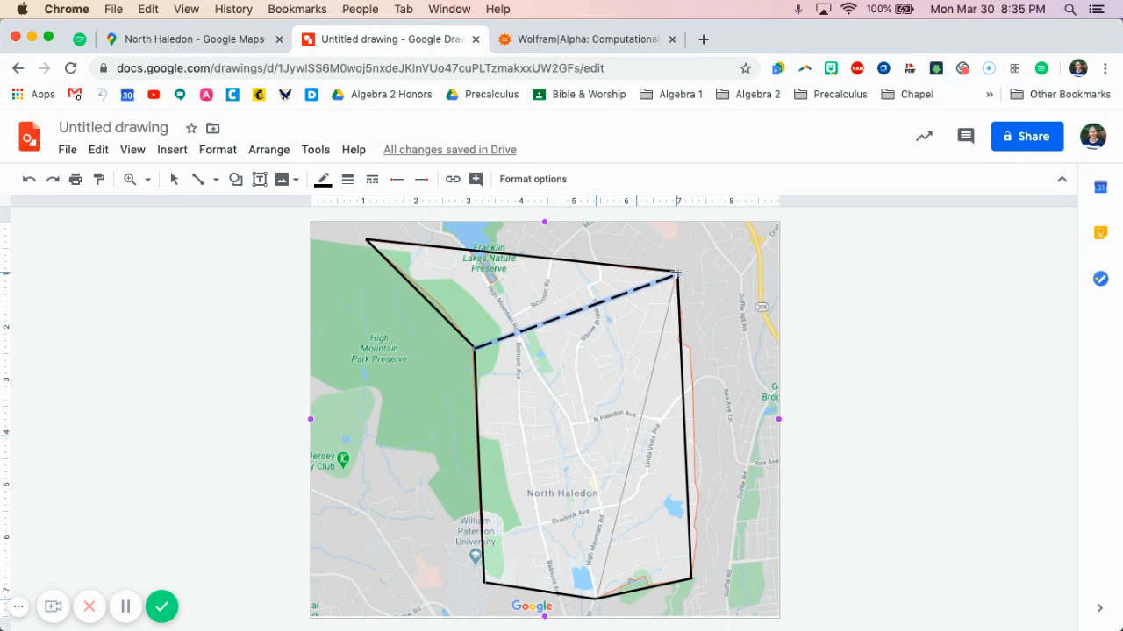
left_click_drag(676, 275, 676, 274)
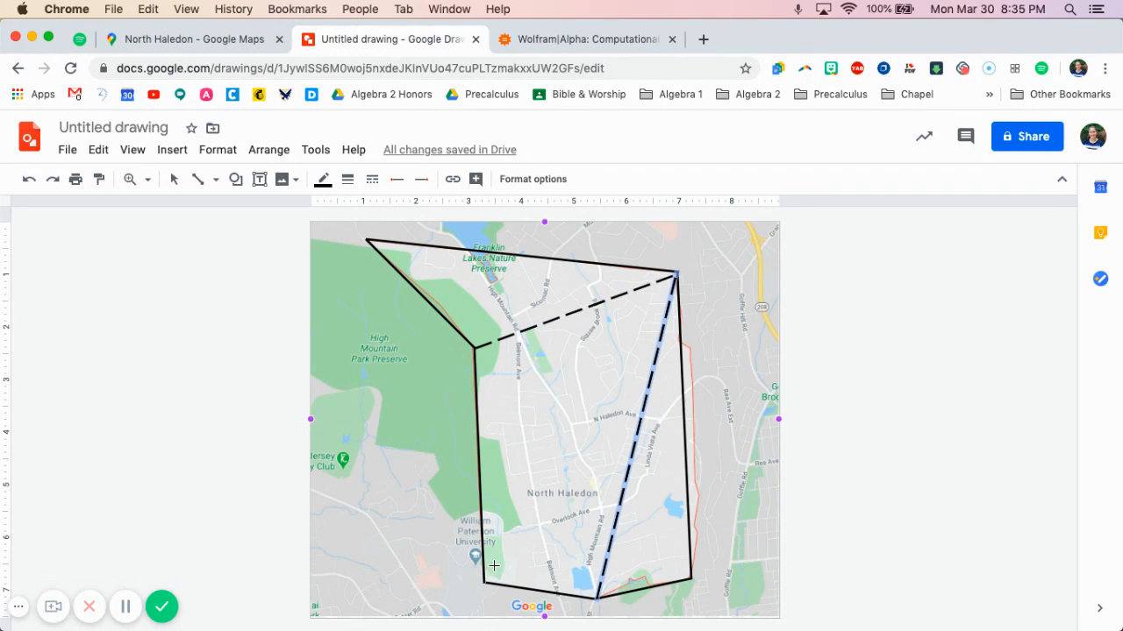
left_click_drag(483, 583, 676, 274)
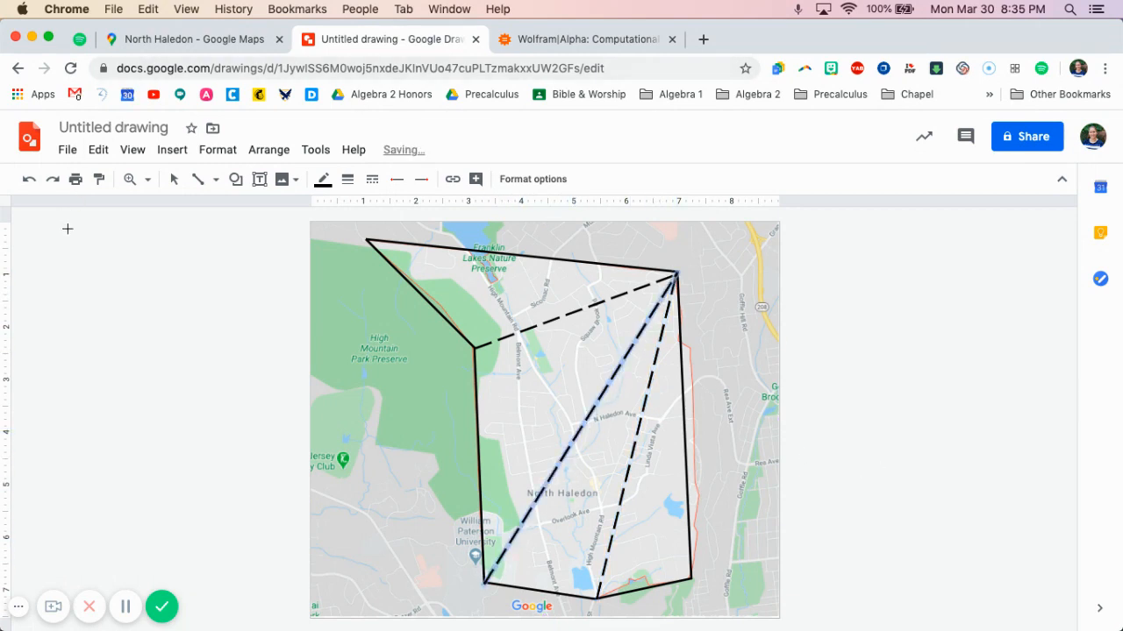
left_click(174, 179)
left_click(910, 441)
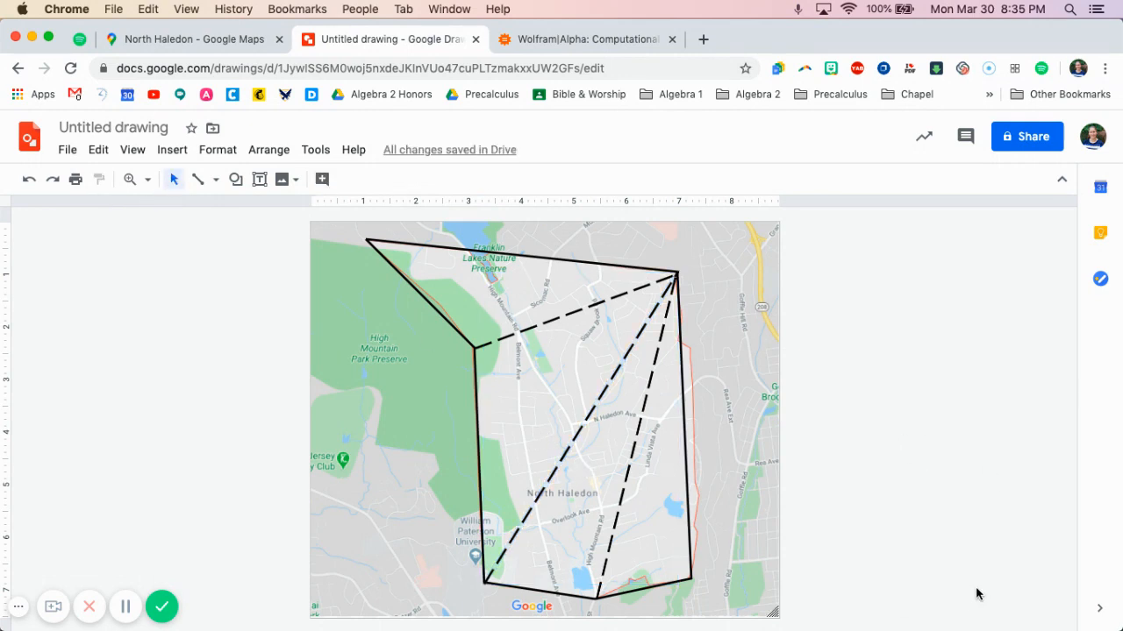
Rename the drawing as North Haledon Diagram
left_click(93, 129)
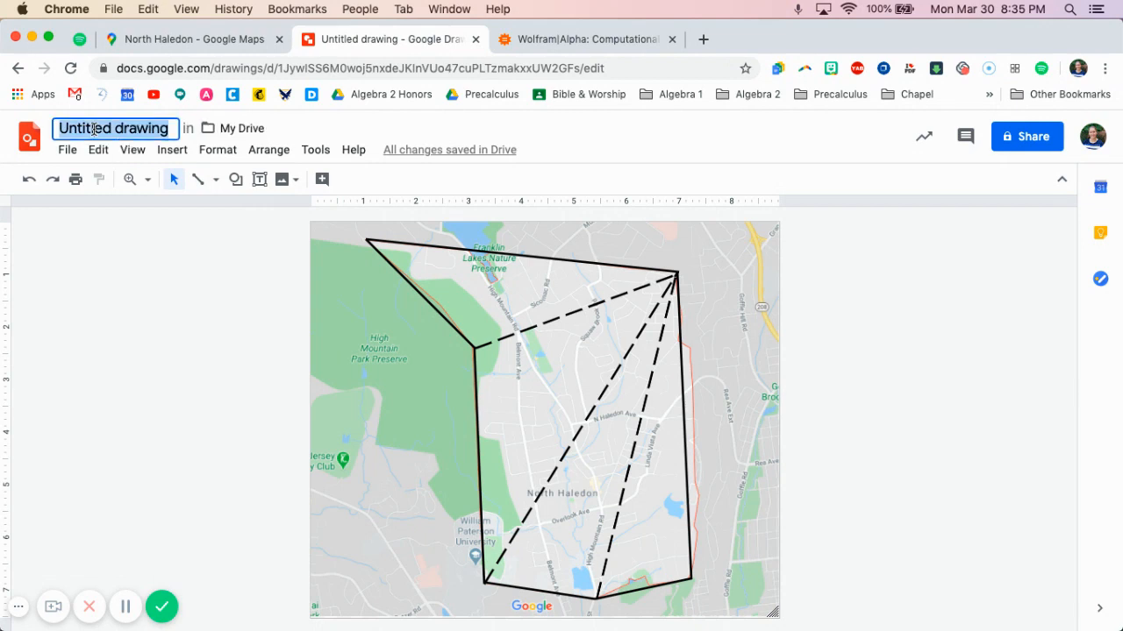
type("North Haw")
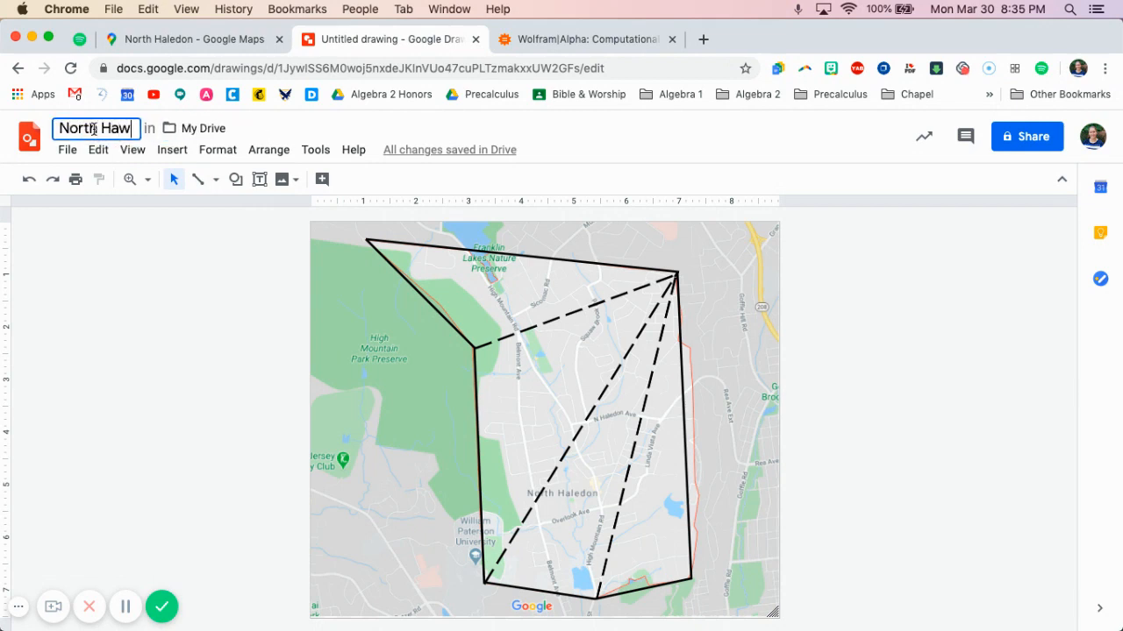
key("BackSpace")
type("ledon D")
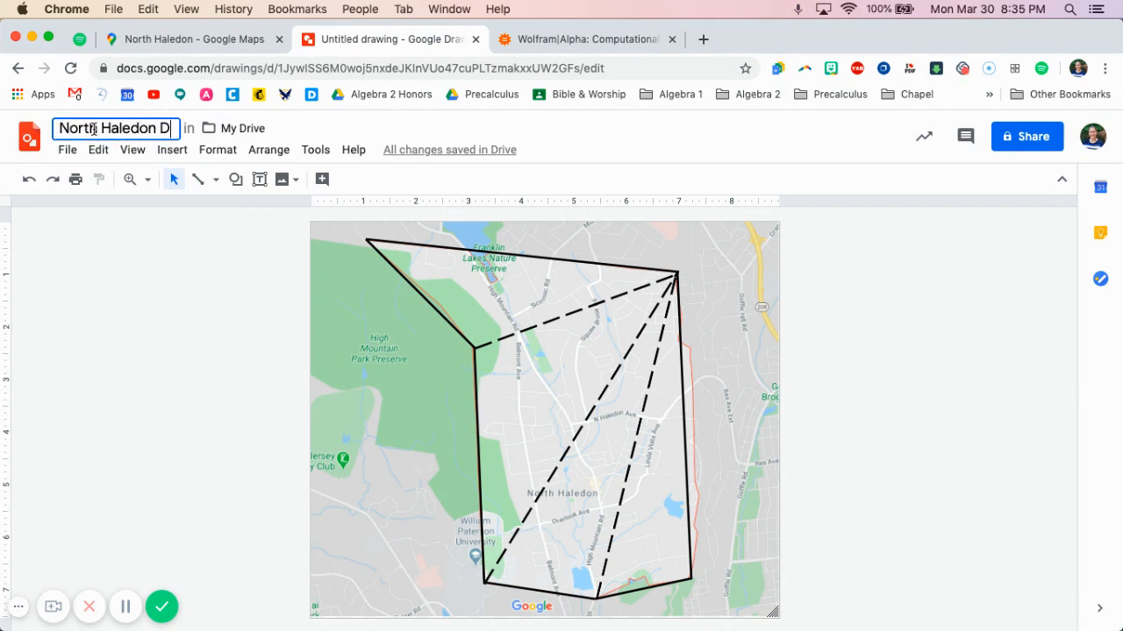
type("iagram")
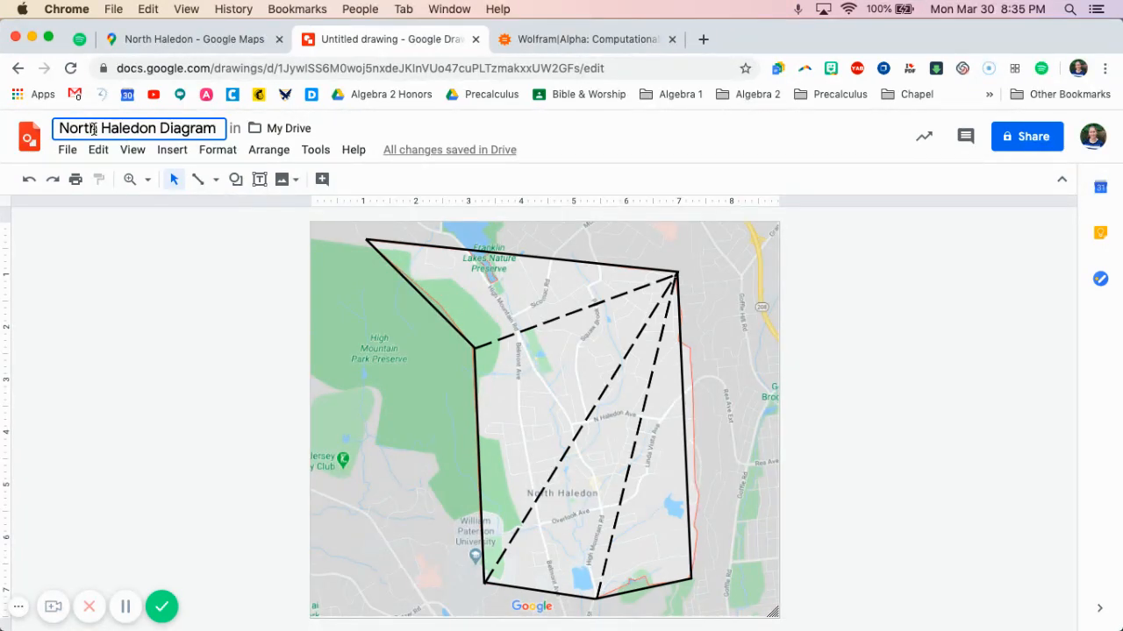
left_click(133, 246)
Download the drawing as a PNG image and place the file on the desktop, then dismiss the download bar
left_click(67, 150)
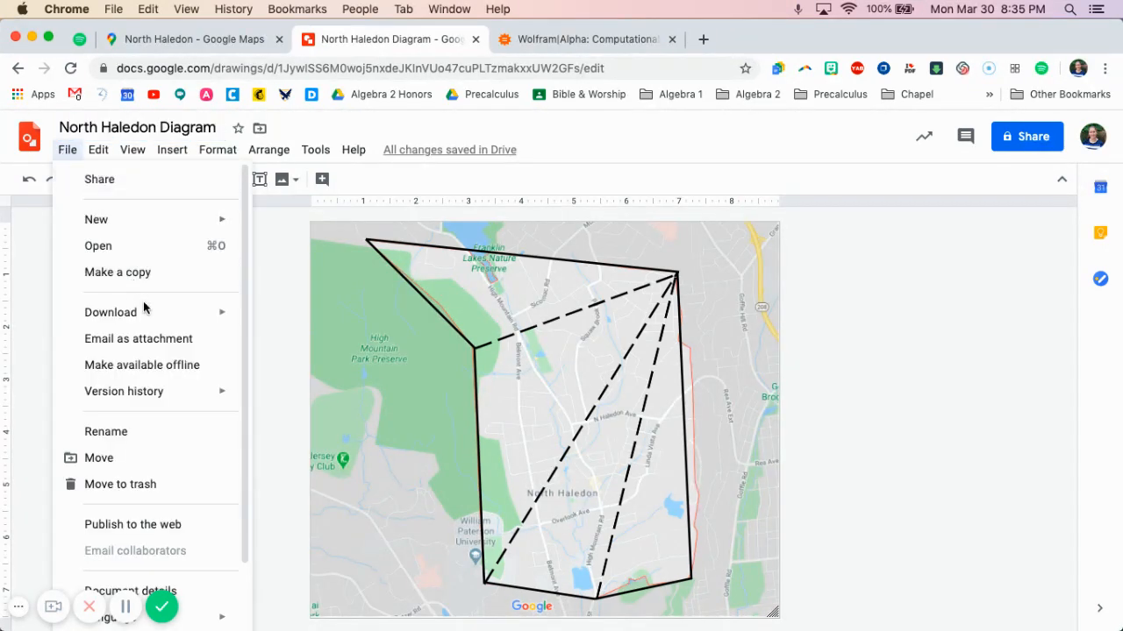
mouse_move(151, 312)
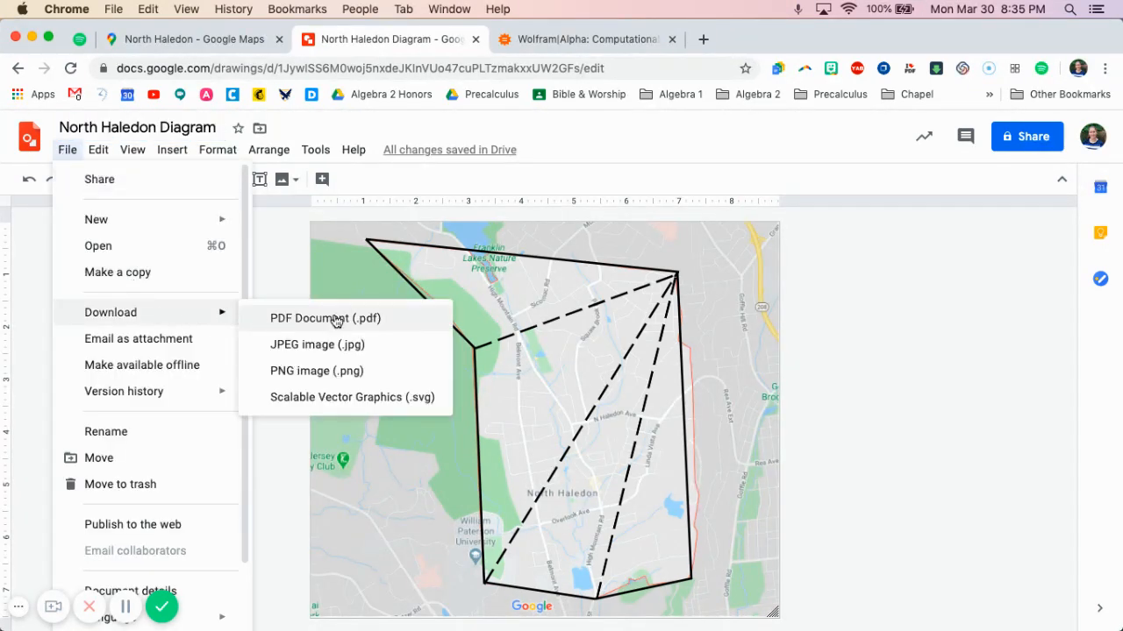
left_click(327, 375)
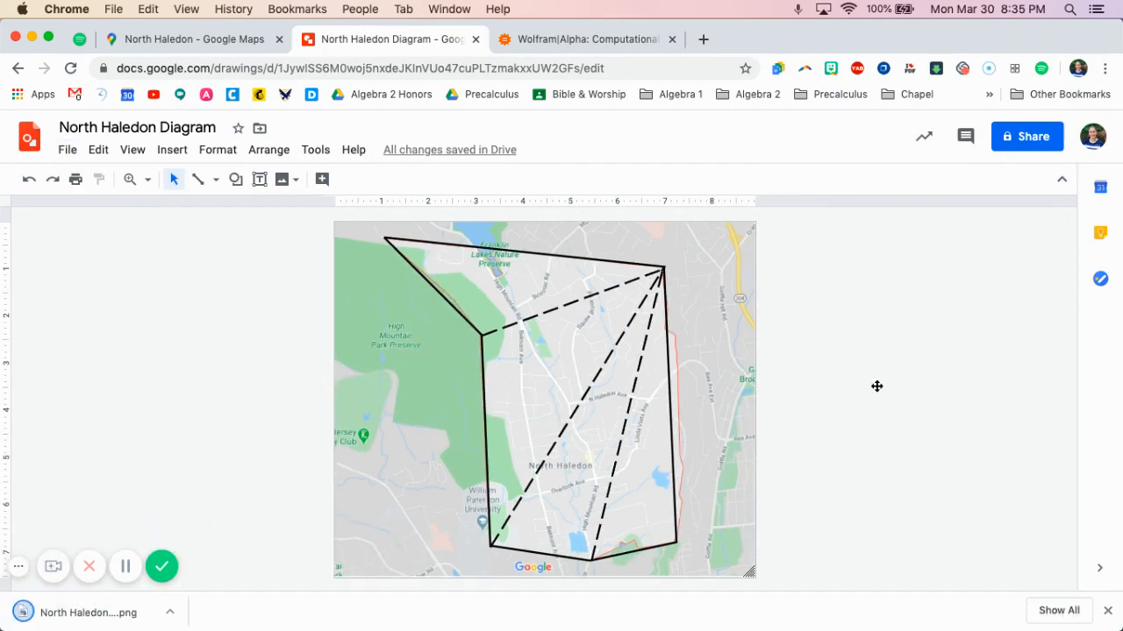
left_click_drag(1064, 331, 935, 351)
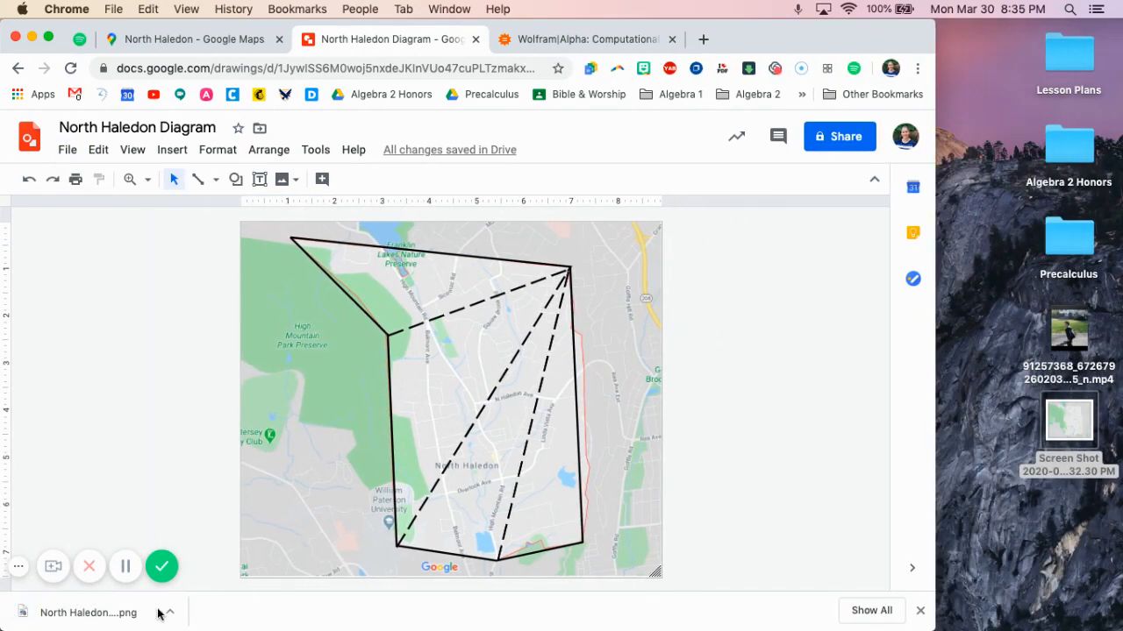
left_click_drag(158, 611, 1072, 528)
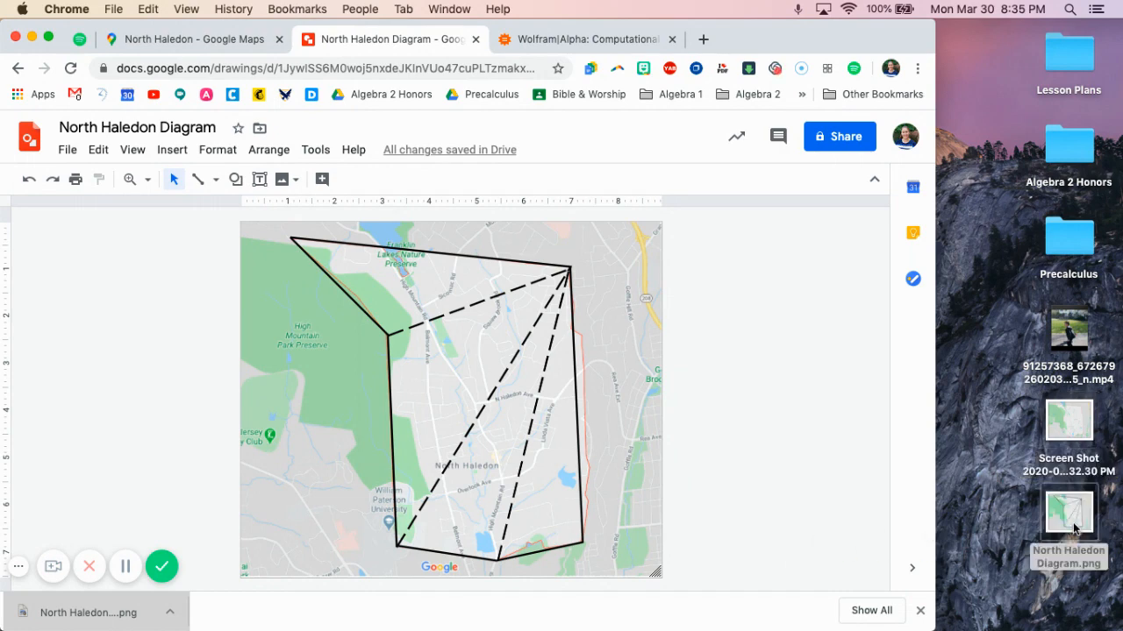
left_click(920, 610)
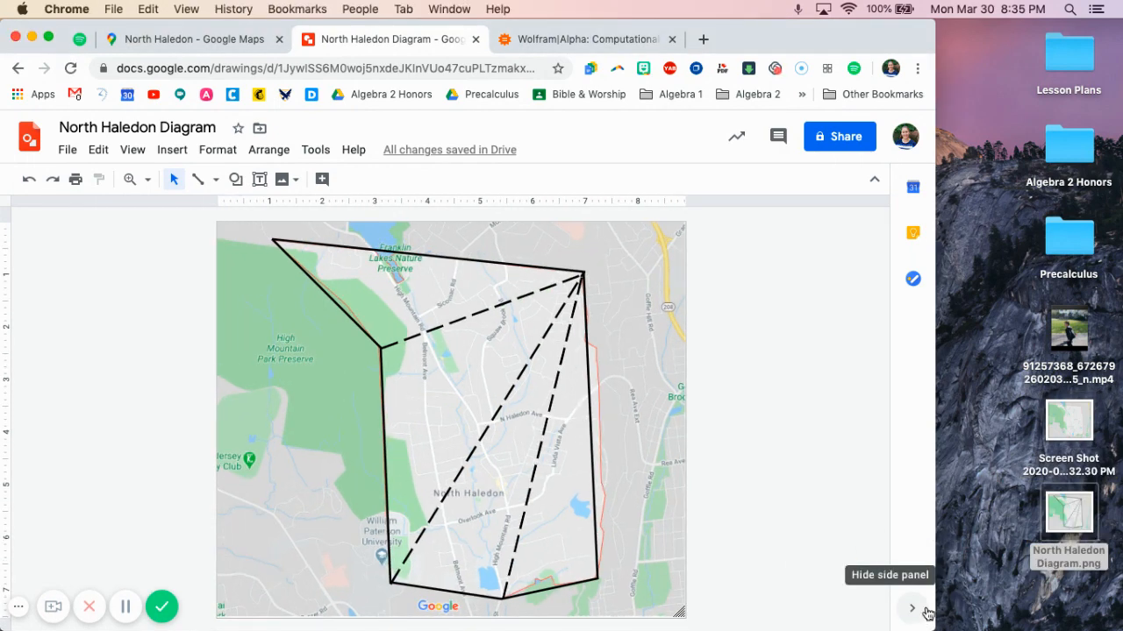
View the original map screenshot and North Haledon Diagram.png from the desktop, then close both and widen the browser window again
double_click(1072, 429)
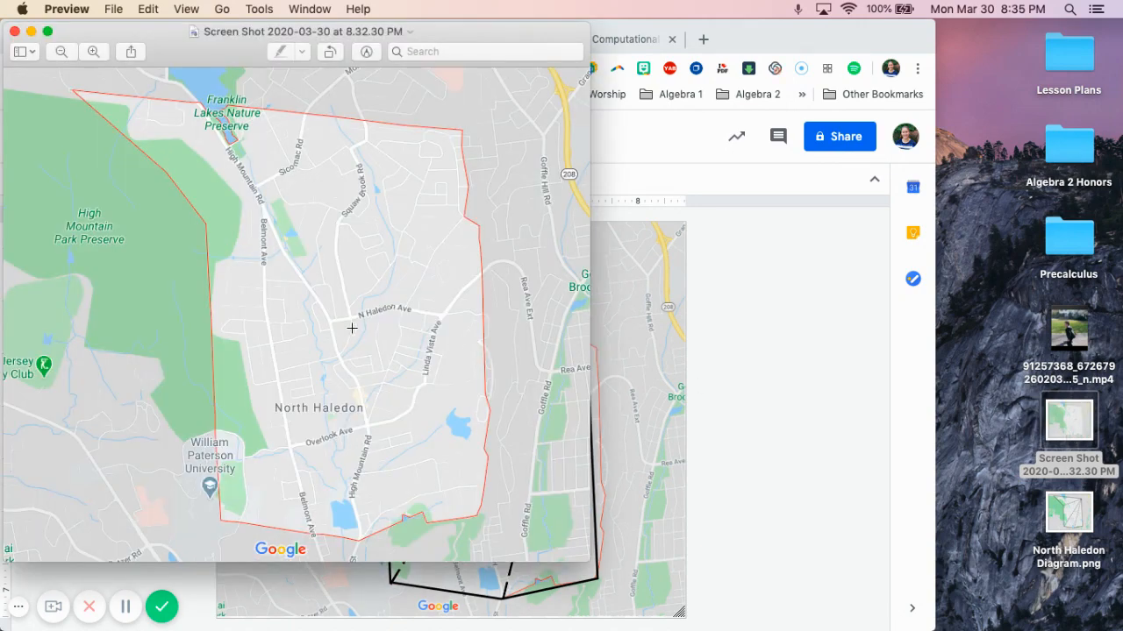
double_click(1072, 517)
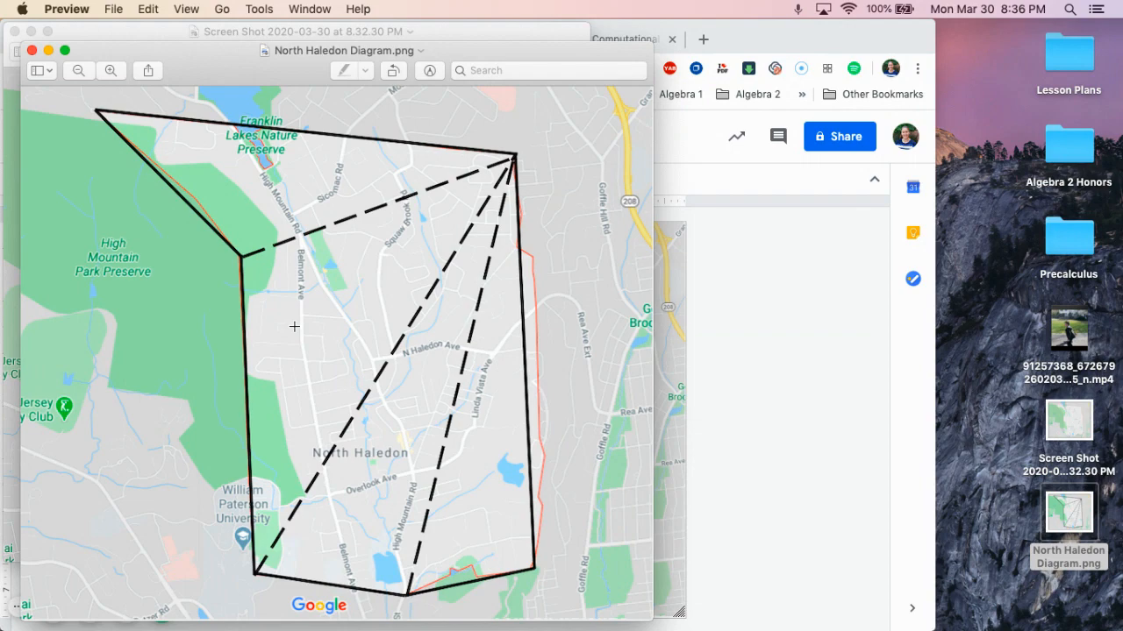
left_click(31, 50)
left_click(14, 32)
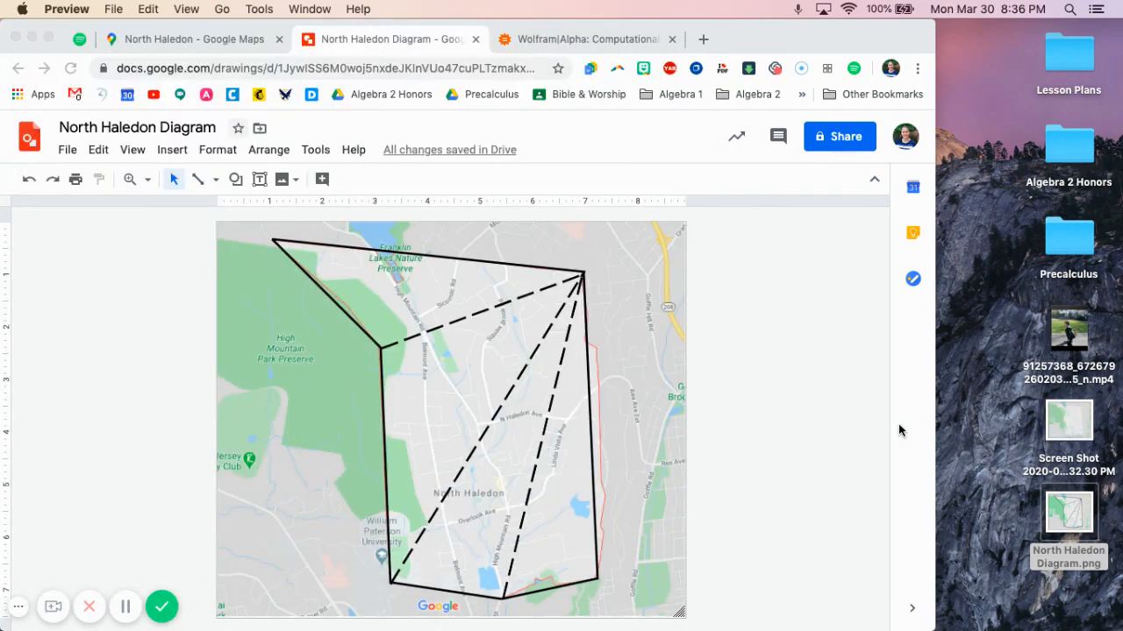
left_click(935, 394)
left_click_drag(935, 393, 1120, 392)
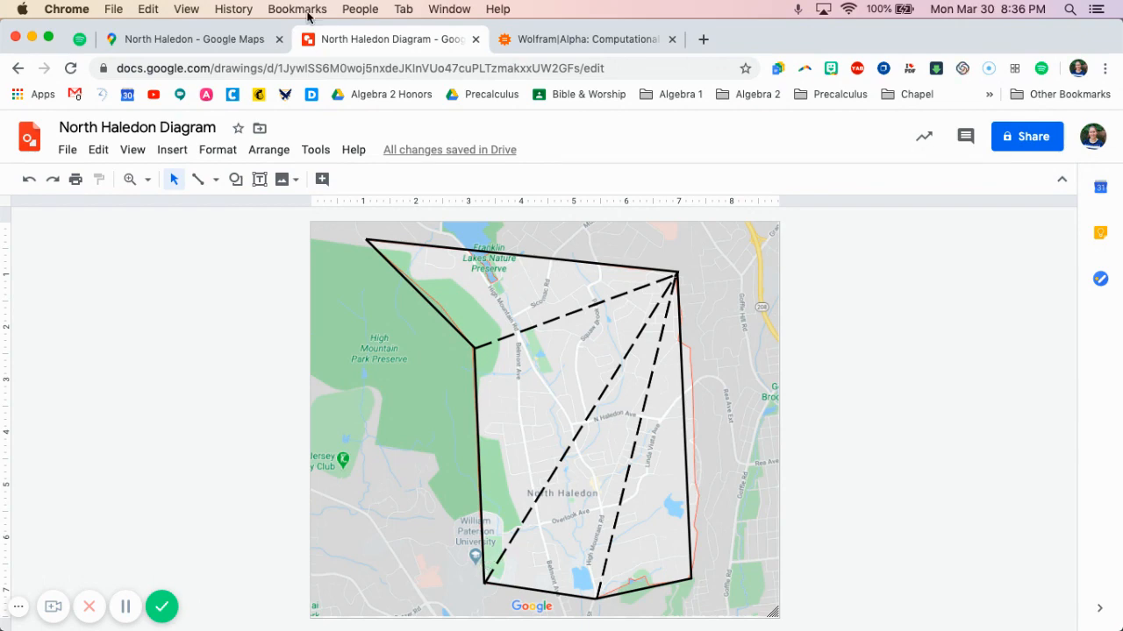
In Google Maps, look up the northwest corner of the North Haledon boundary and copy its degrees-minutes-seconds coordinates
left_click(214, 46)
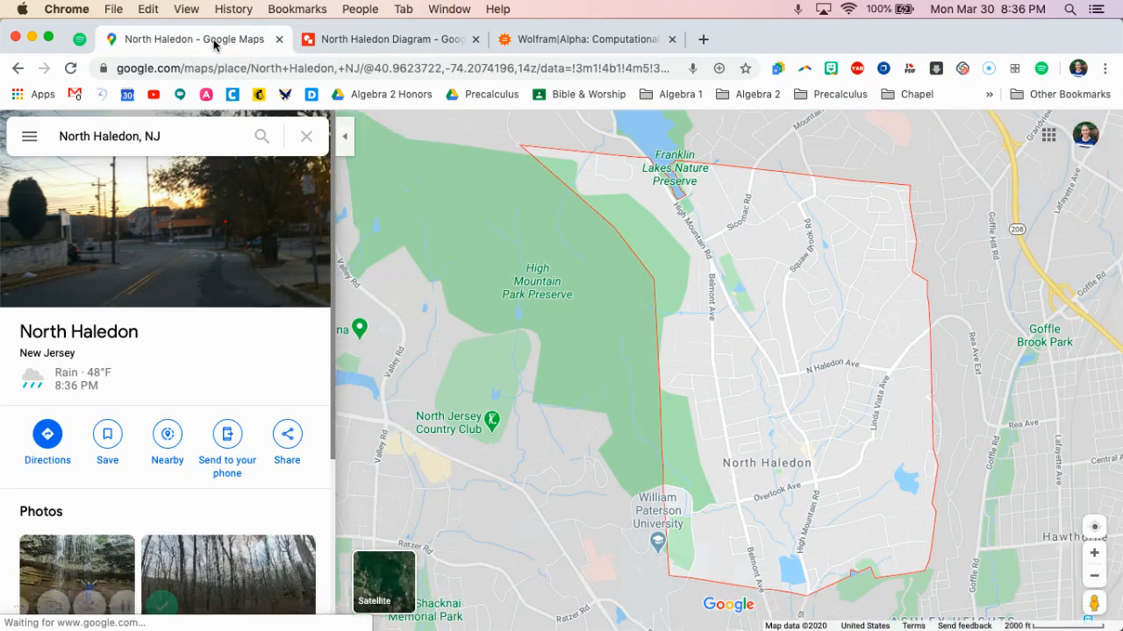
left_click(340, 38)
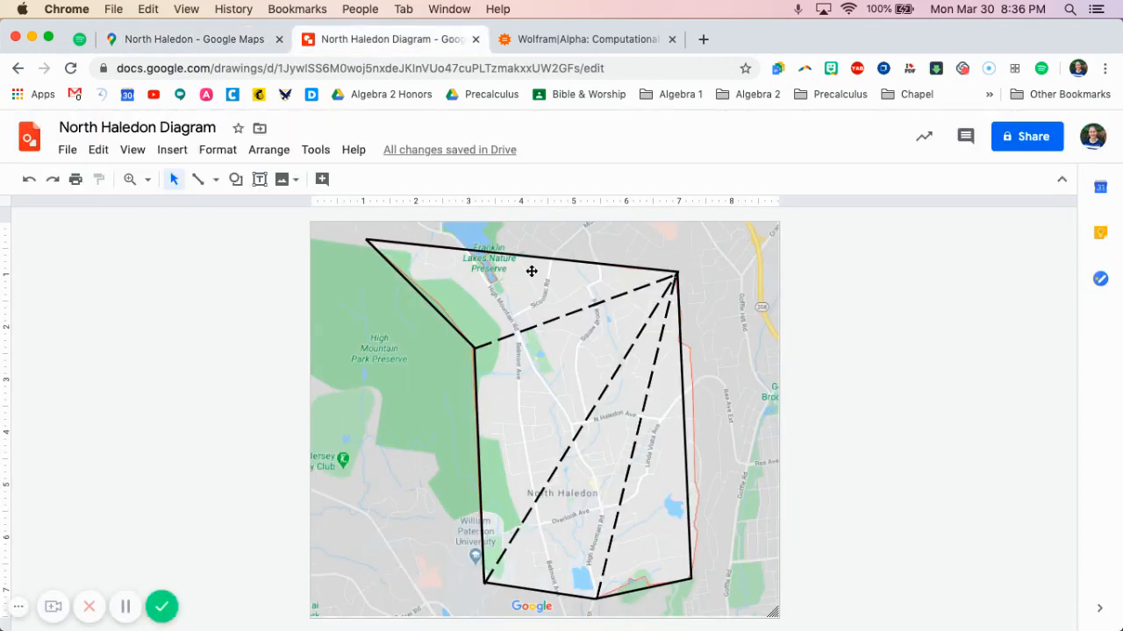
left_click(173, 42)
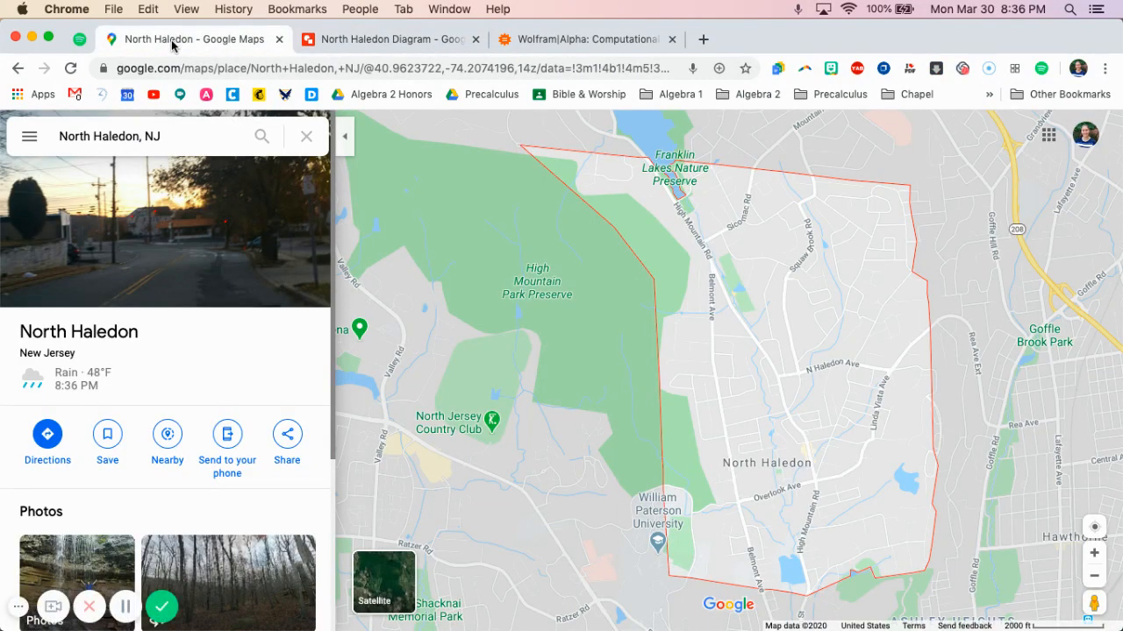
right_click(522, 152)
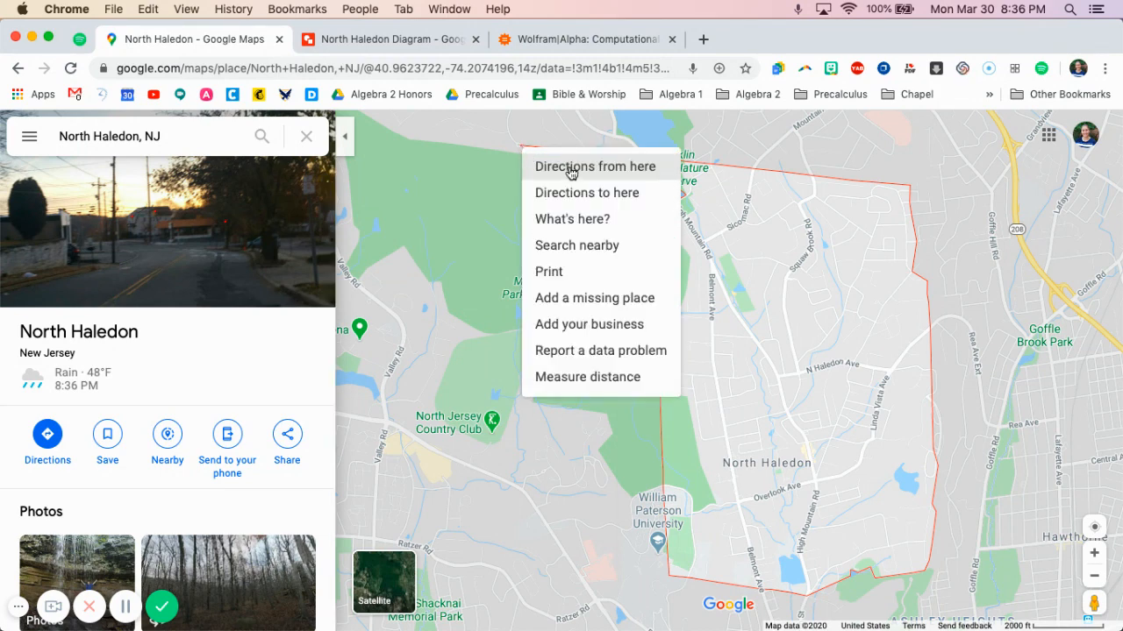
left_click(594, 226)
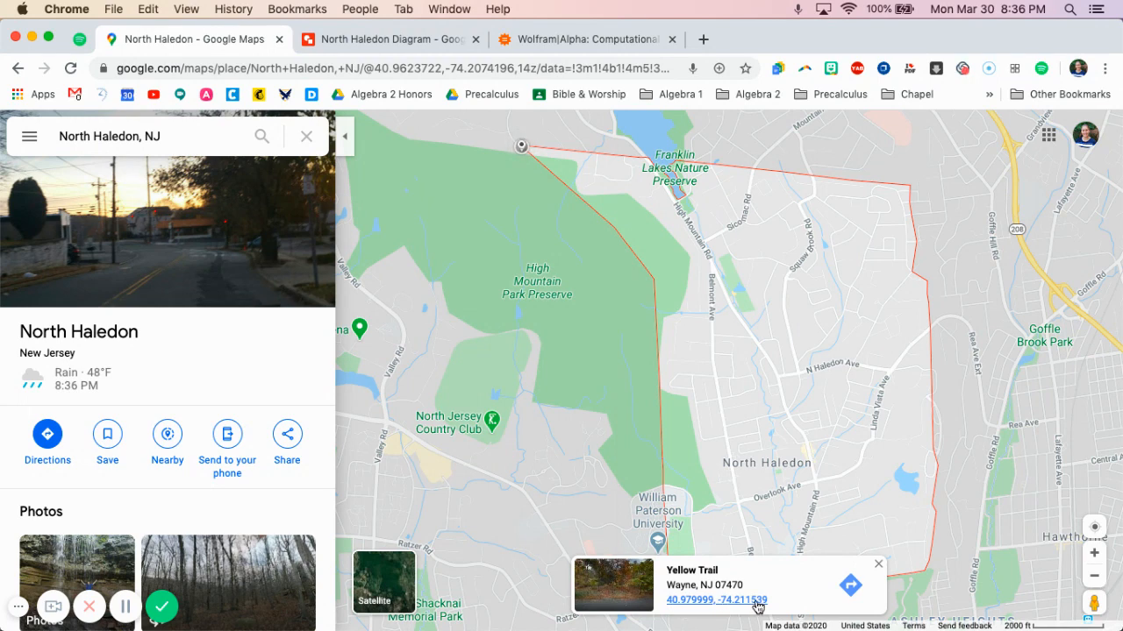
left_click(702, 601)
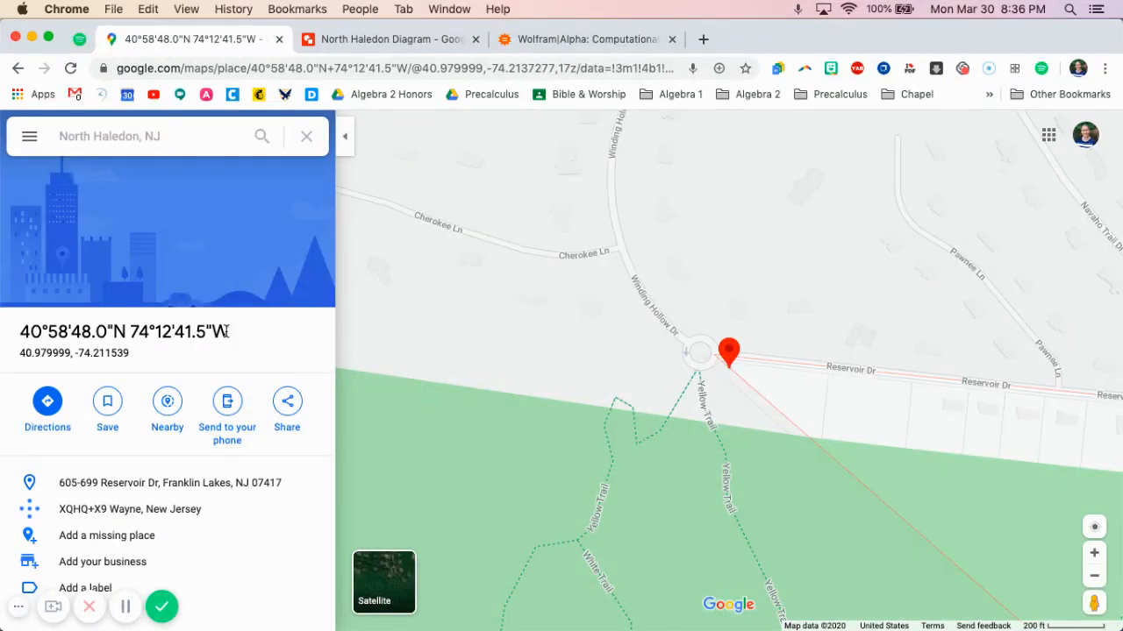
left_click_drag(227, 332, 20, 332)
key("super+c")
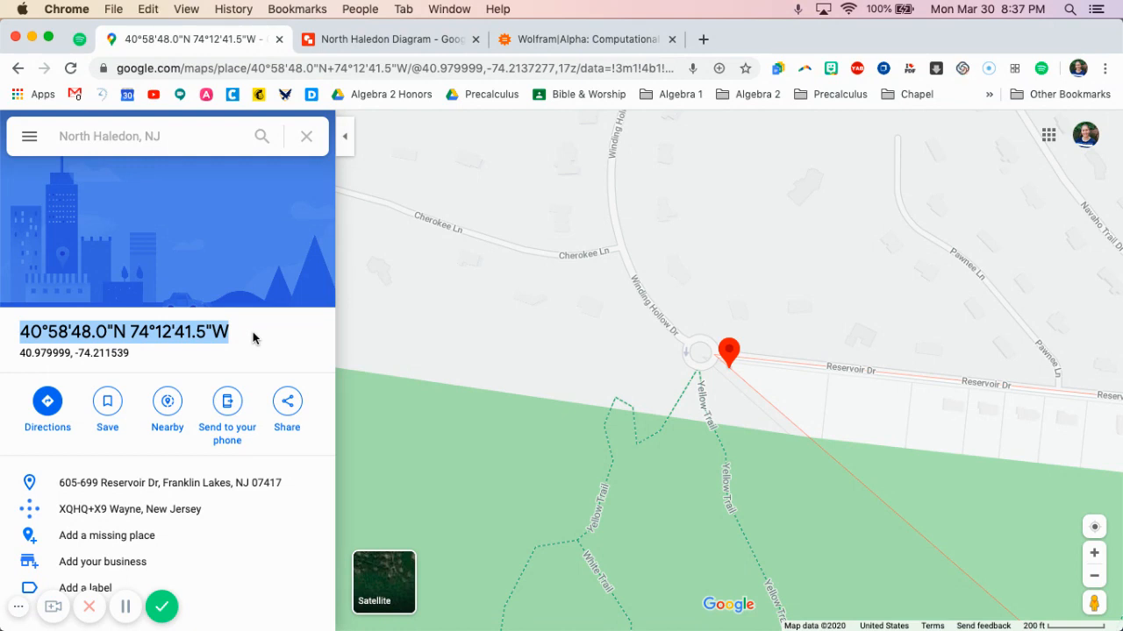
In WolframAlpha, start the query "distance from (40°58'48.0"N 74°12'41.5"W) to" using the copied coordinates
left_click(560, 42)
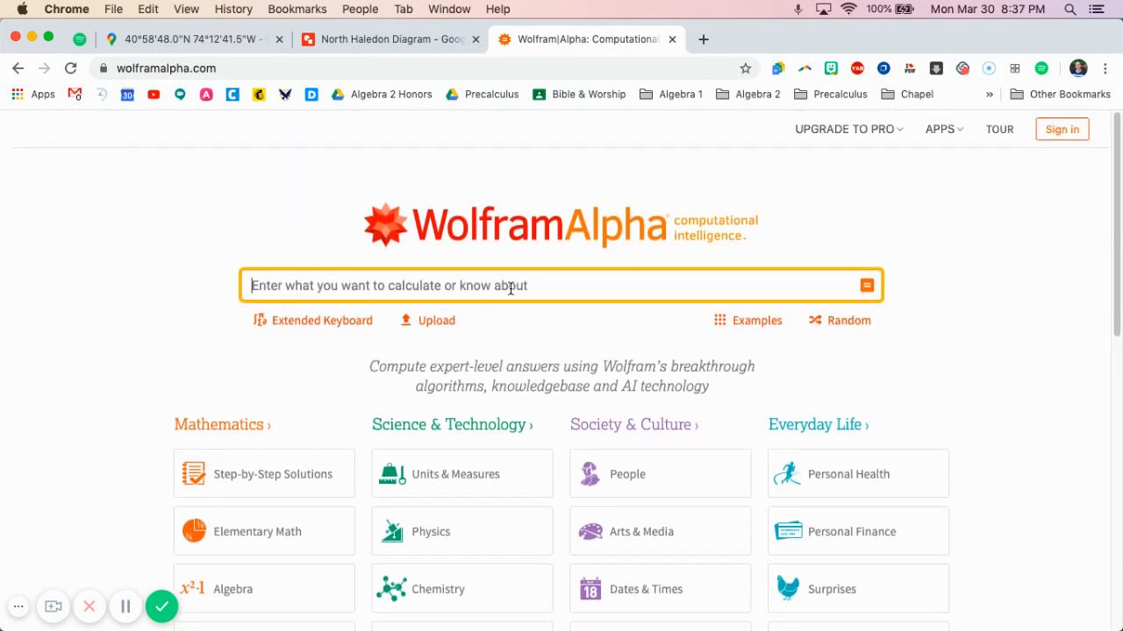
type("distan")
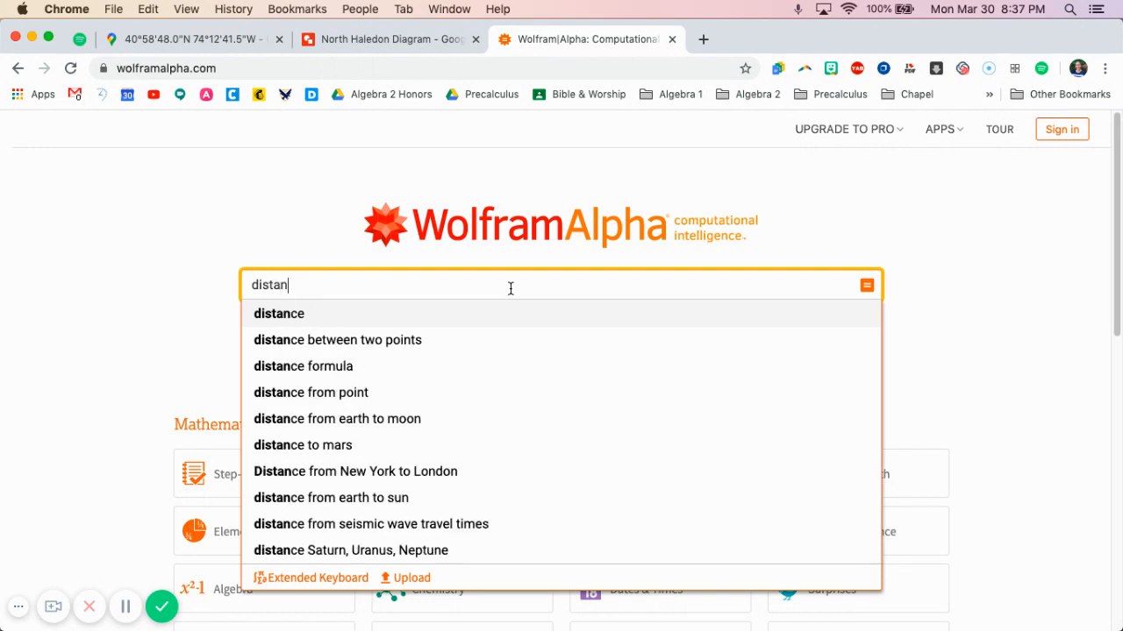
type("ce from ")
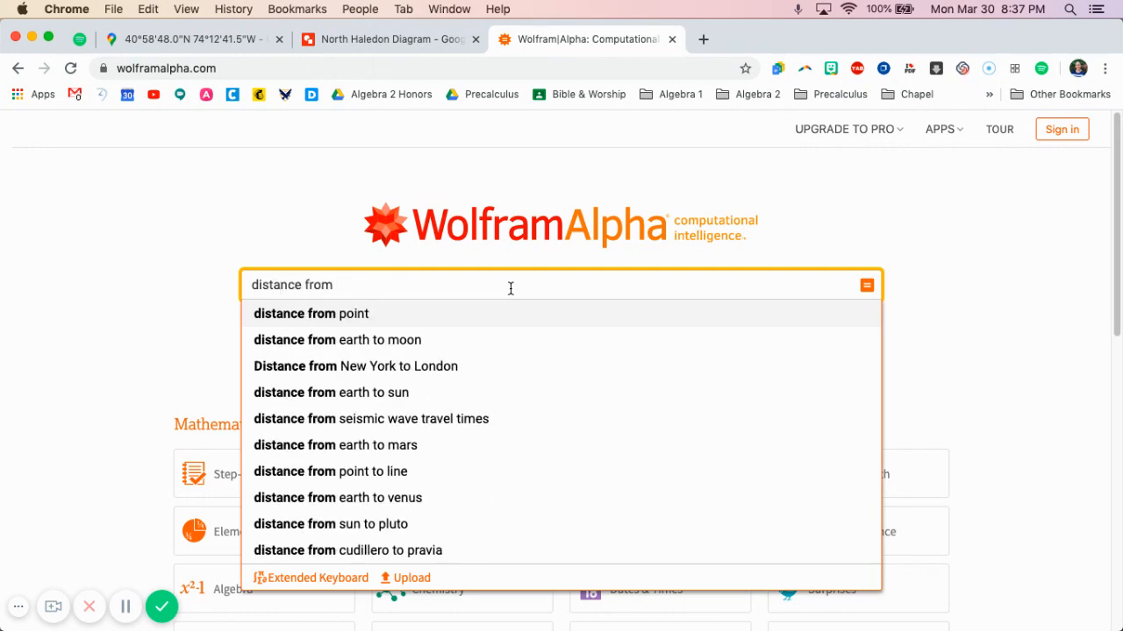
type("(")
key("super+v")
type(")")
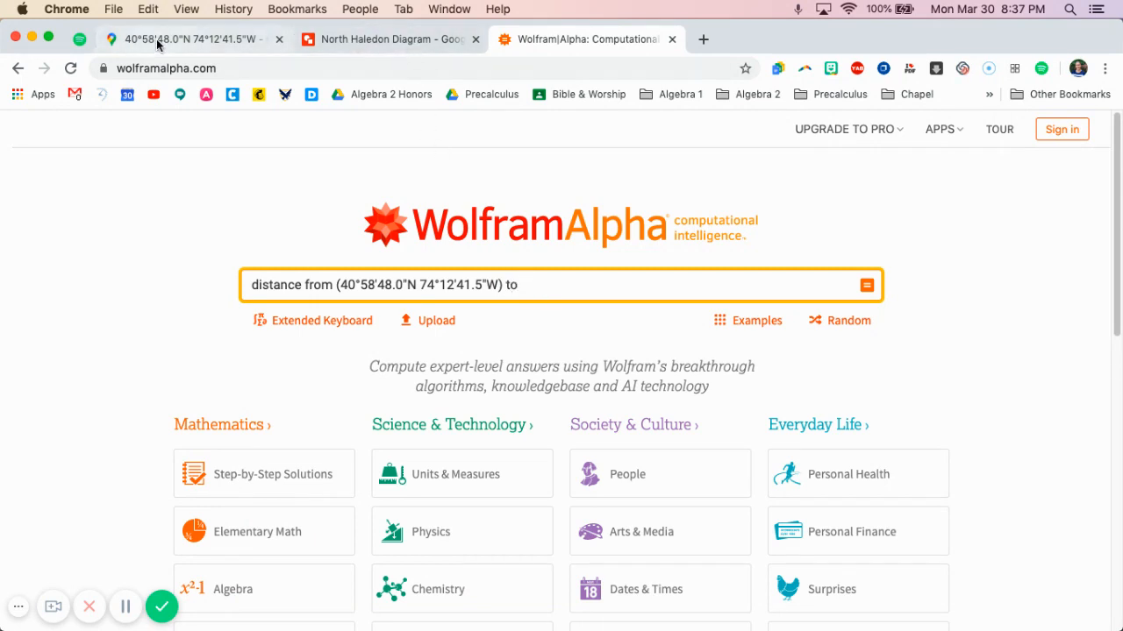
Back in Google Maps, look up the boundary's northeast corner and copy its degrees-minutes-seconds coordinates
left_click(158, 41)
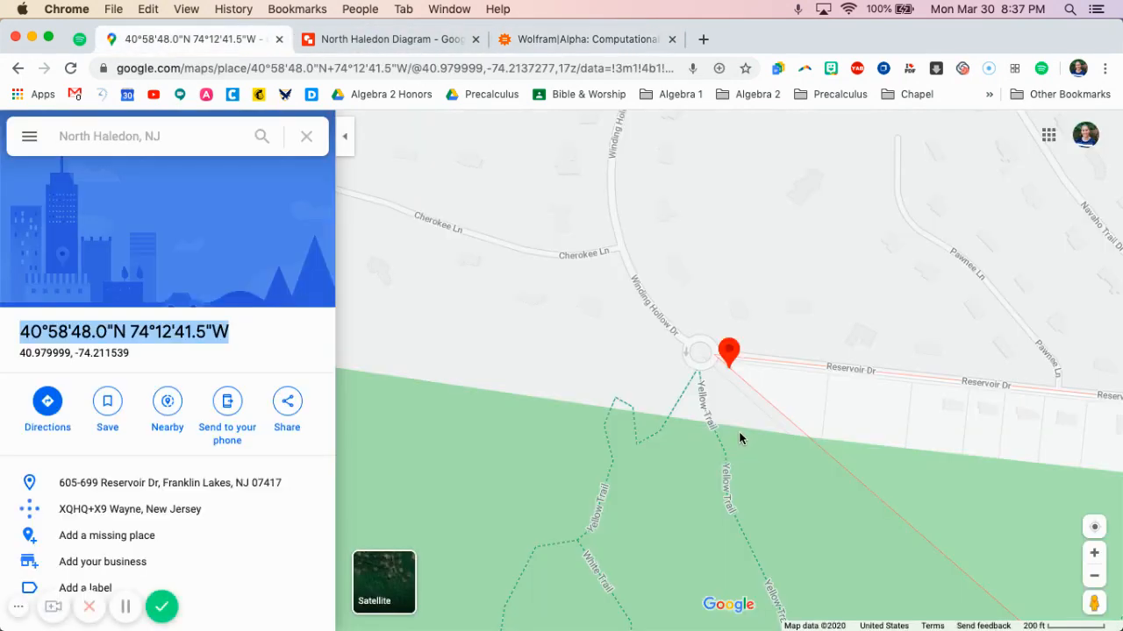
scroll(738, 432, "down", 5)
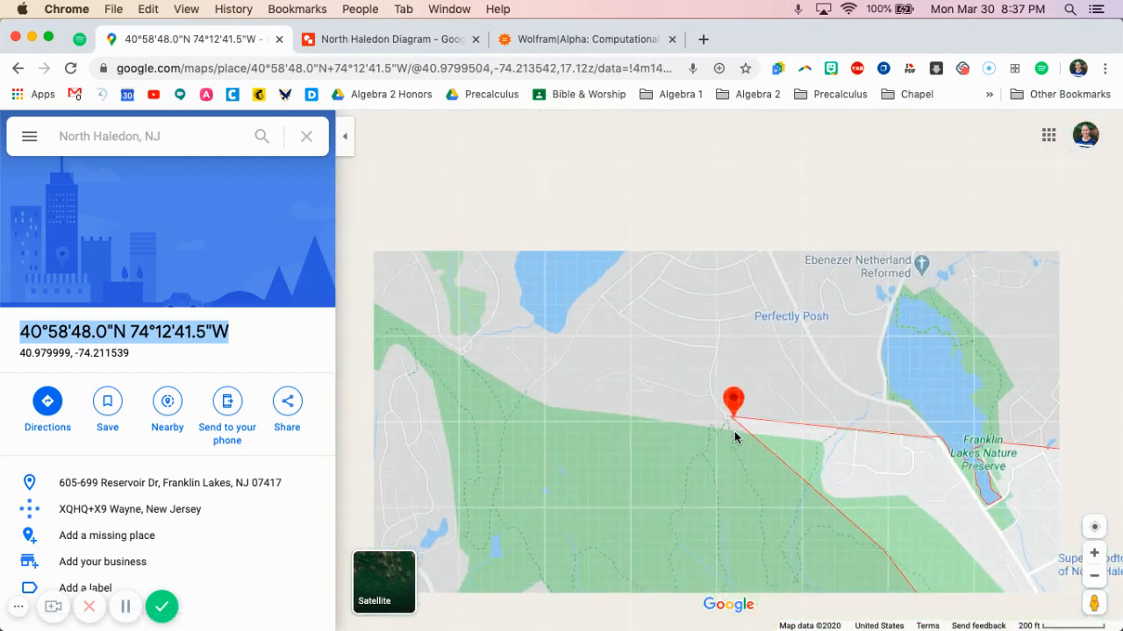
left_click_drag(766, 506, 542, 271)
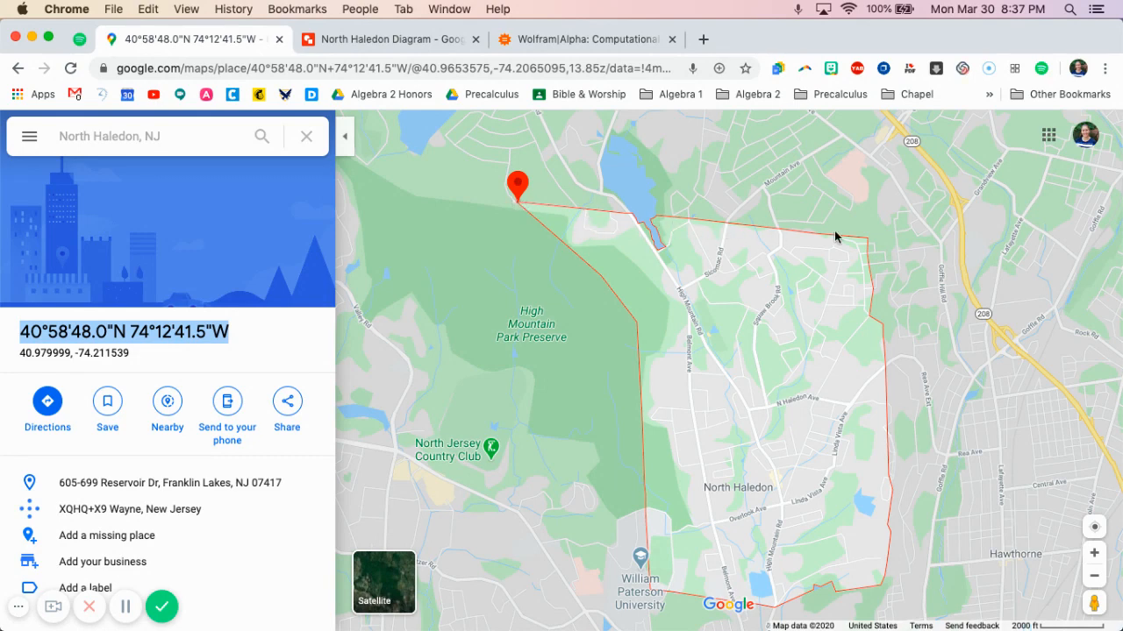
right_click(868, 245)
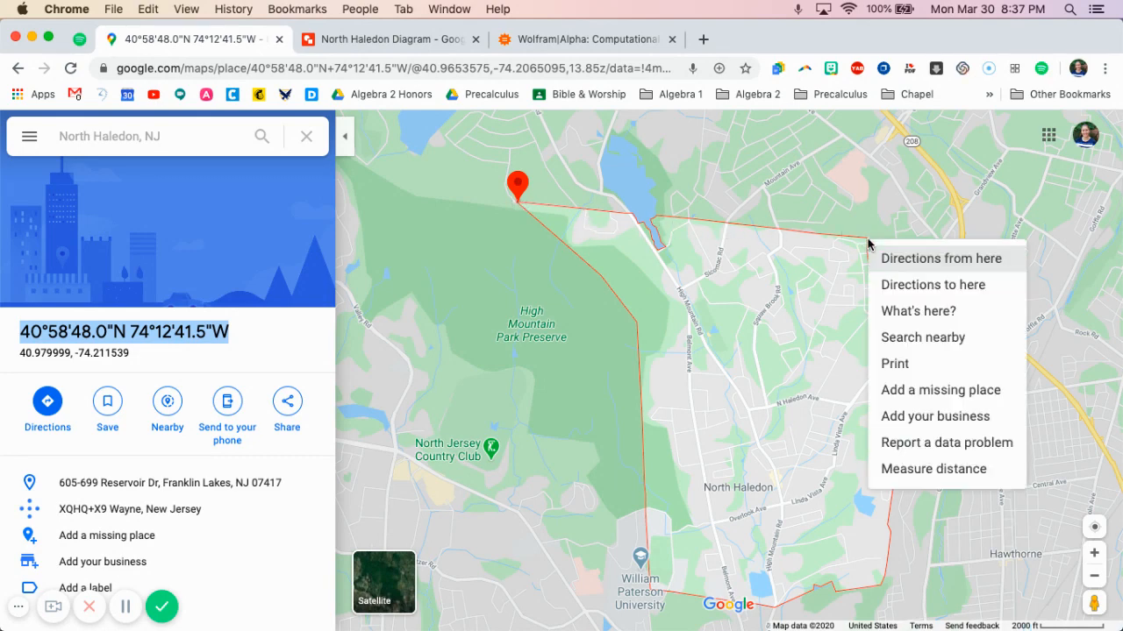
left_click(909, 312)
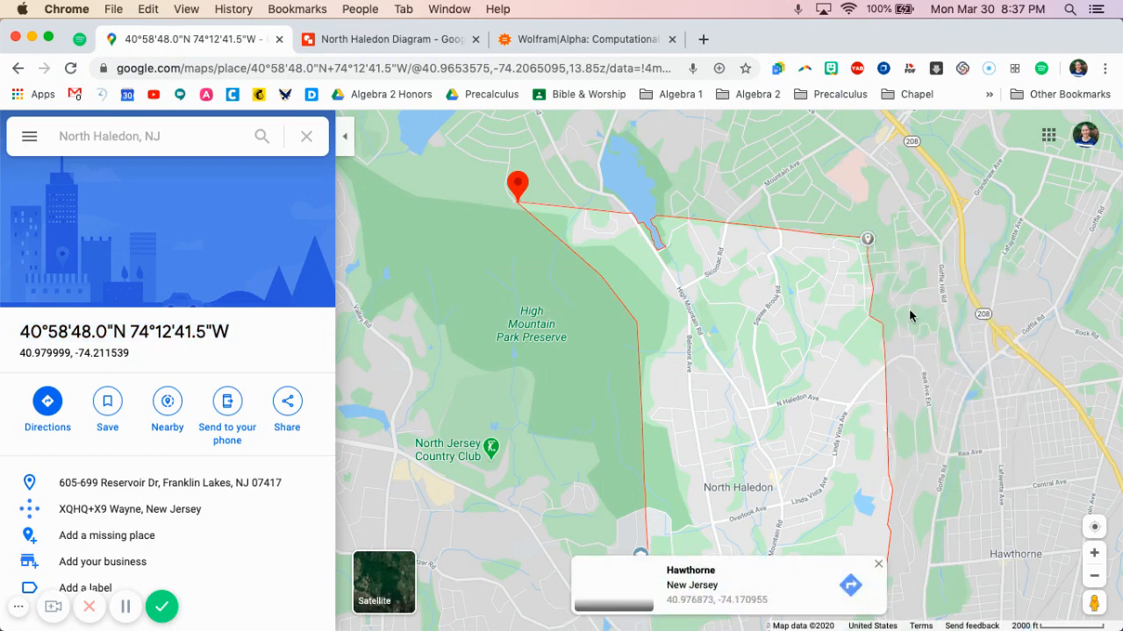
left_click(756, 602)
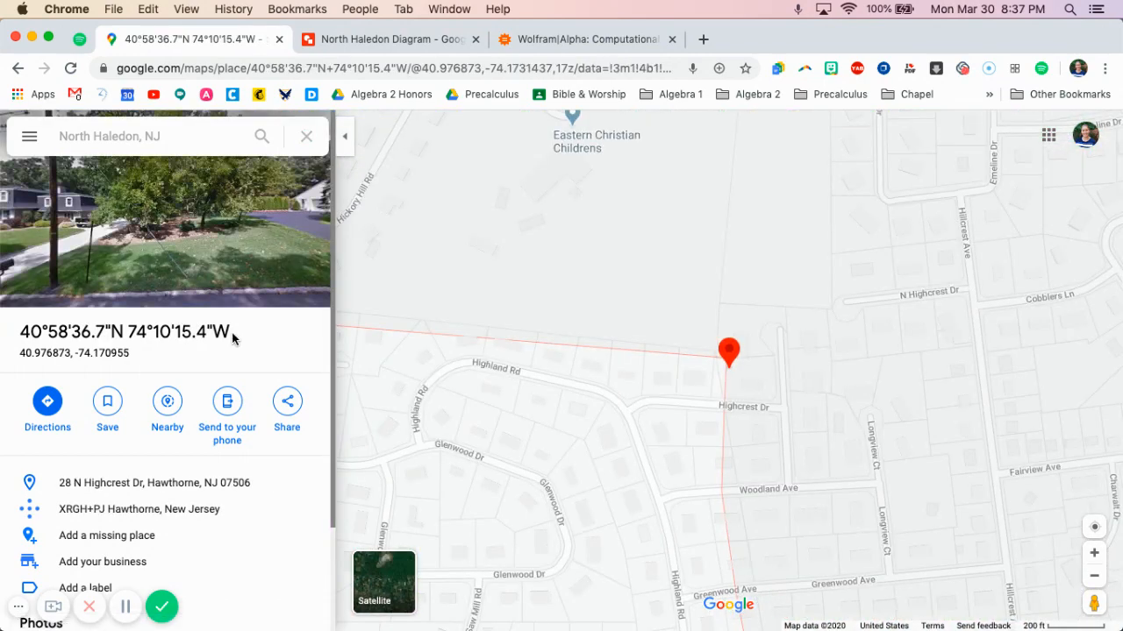
left_click_drag(228, 331, 21, 330)
key("cmd+c")
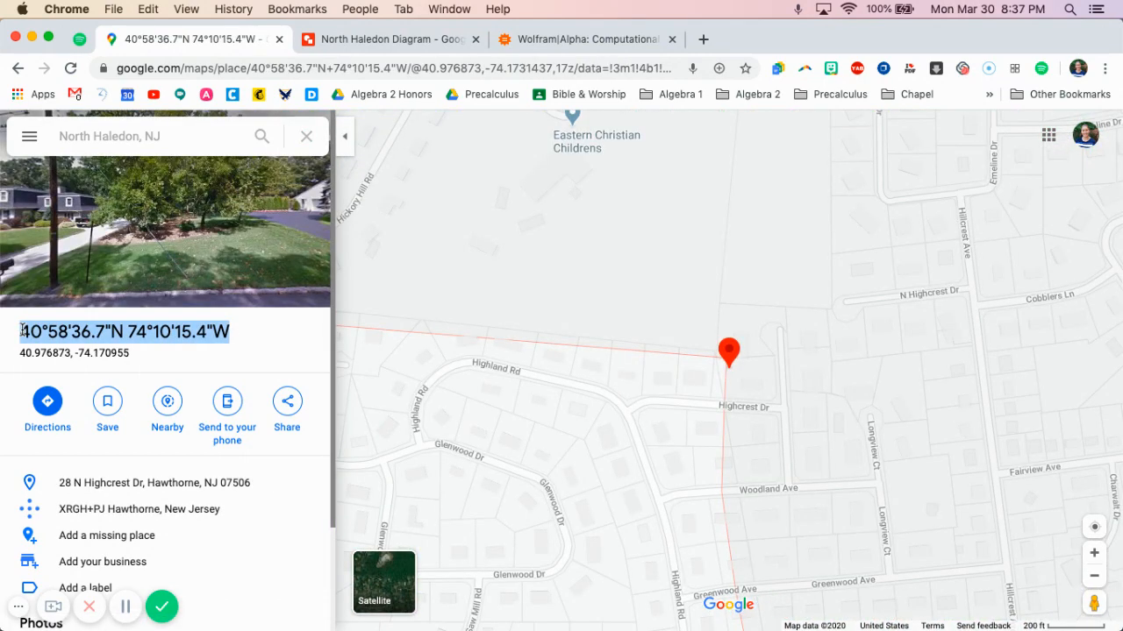
Complete the WolframAlpha distance query with (40°58'36.7"N 74°10'15.4"W), run it and view the computed distance
left_click(553, 41)
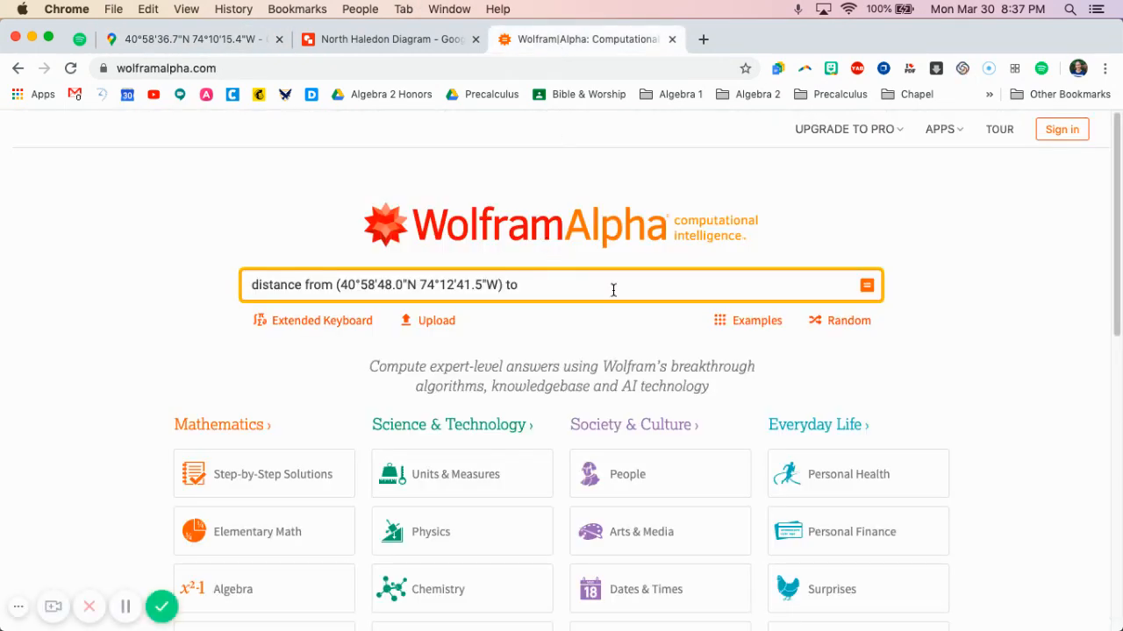
key("cmd+v")
type(")")
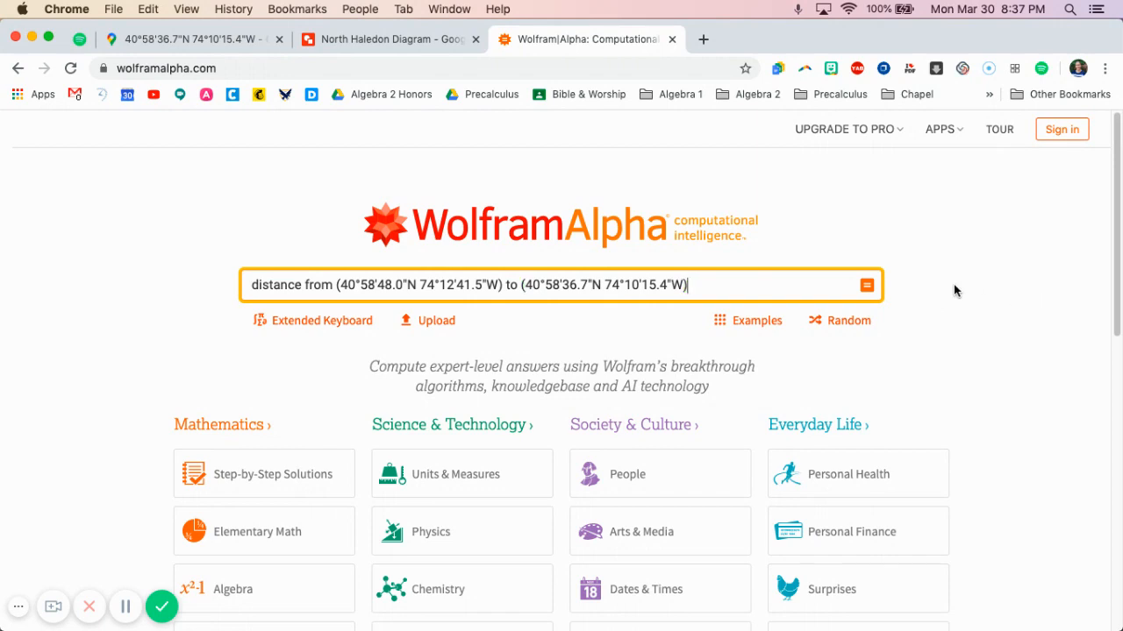
key("Return")
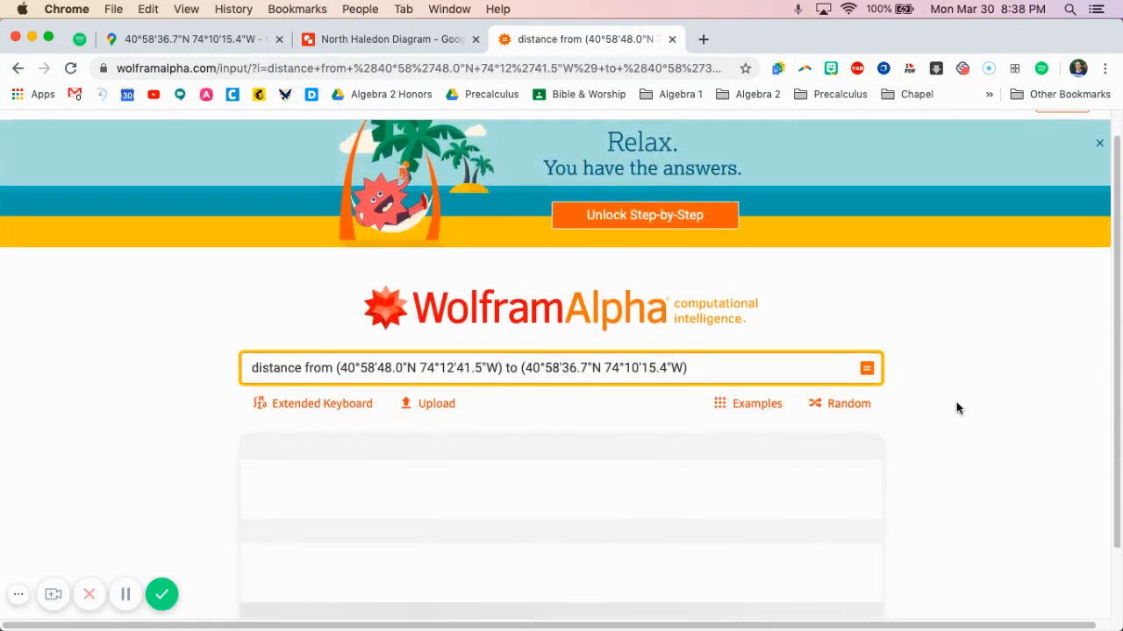
scroll(956, 408, "down", 2)
scroll(959, 408, "down", 1)
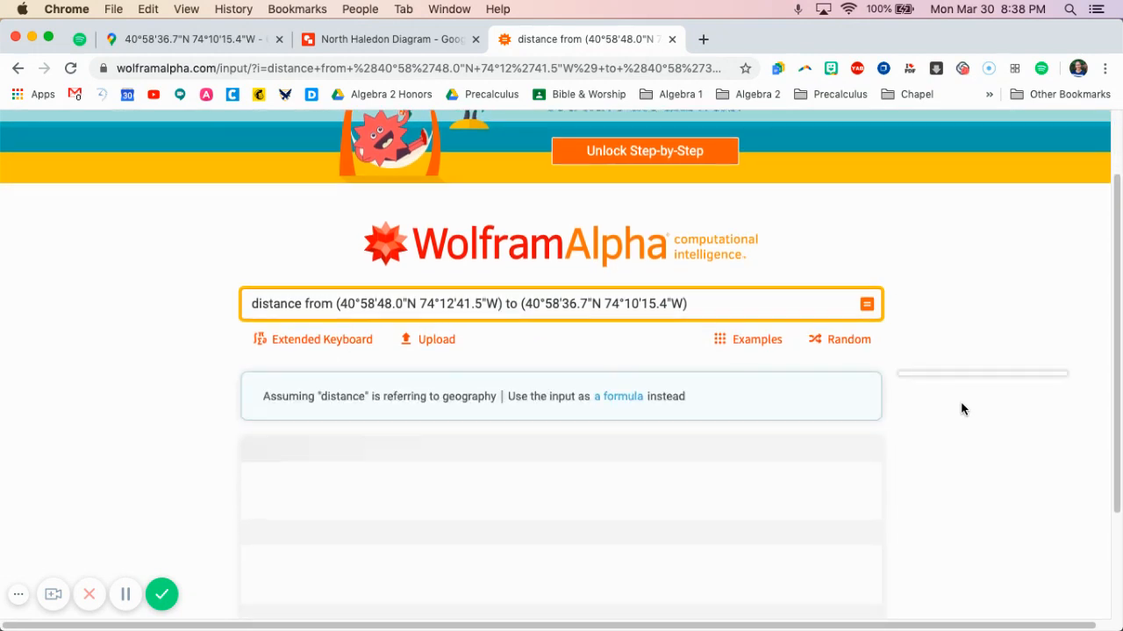
scroll(959, 409, "down", 2)
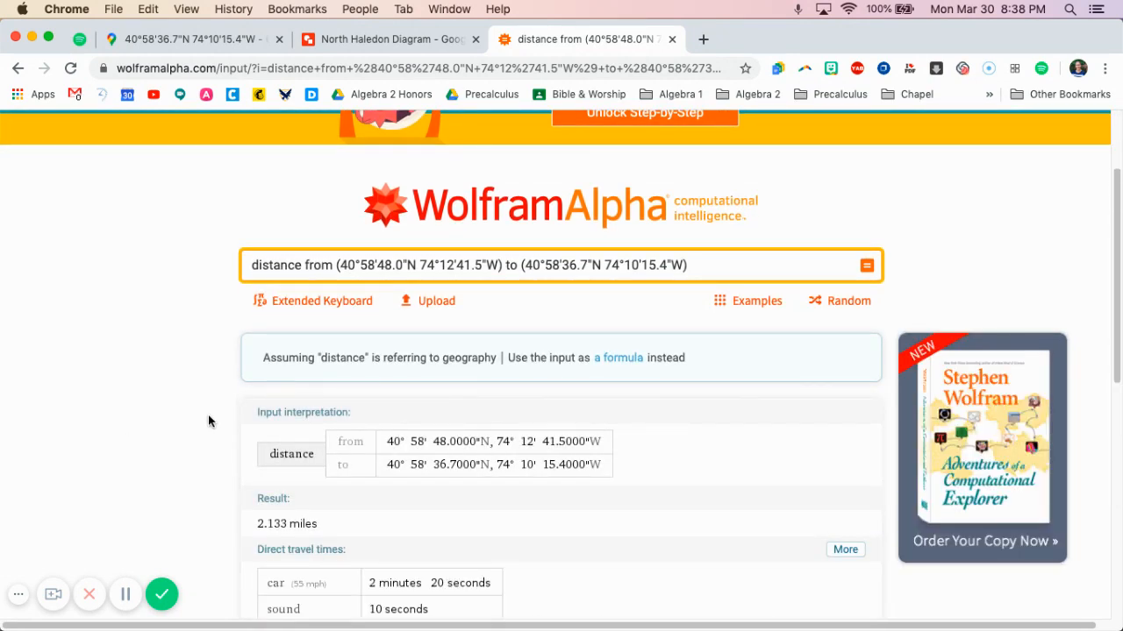
scroll(208, 418, "down", 2)
scroll(208, 420, "down", 3)
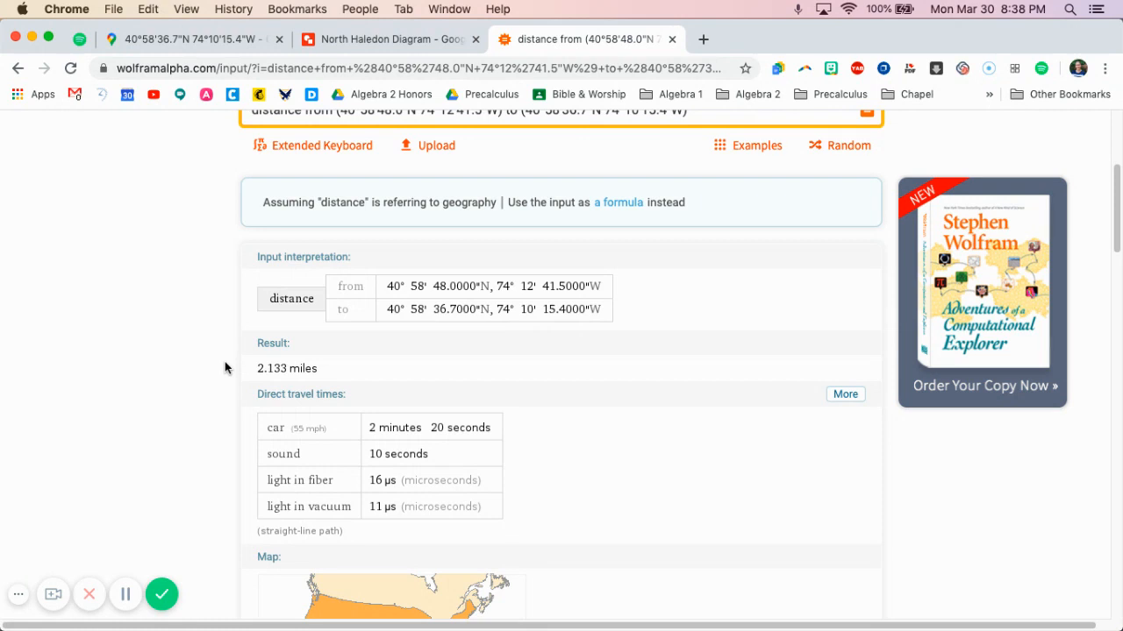
scroll(225, 368, "down", 5)
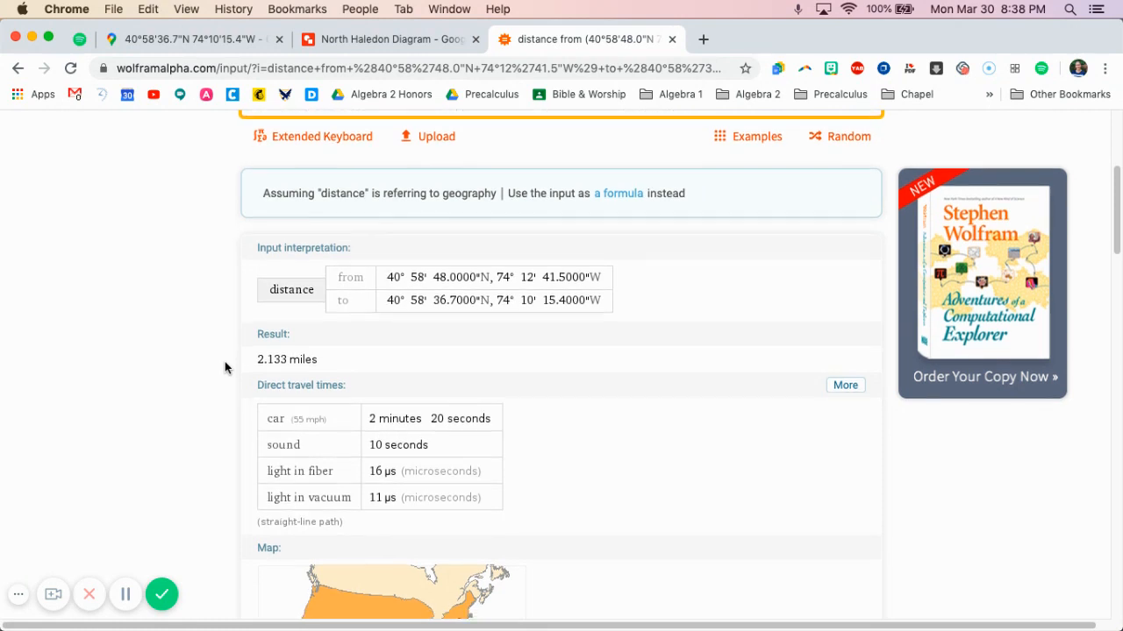
Look through the unit conversions and the length, height, depth and circumference comparisons for the computed distance
scroll(225, 368, "down", 5)
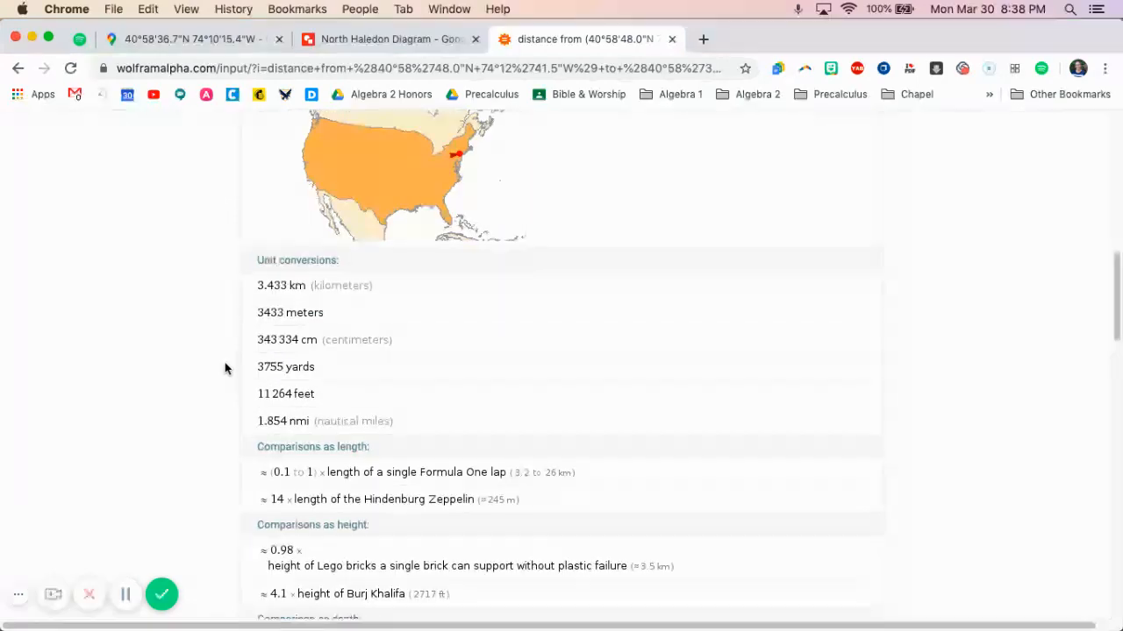
scroll(224, 368, "down", 1)
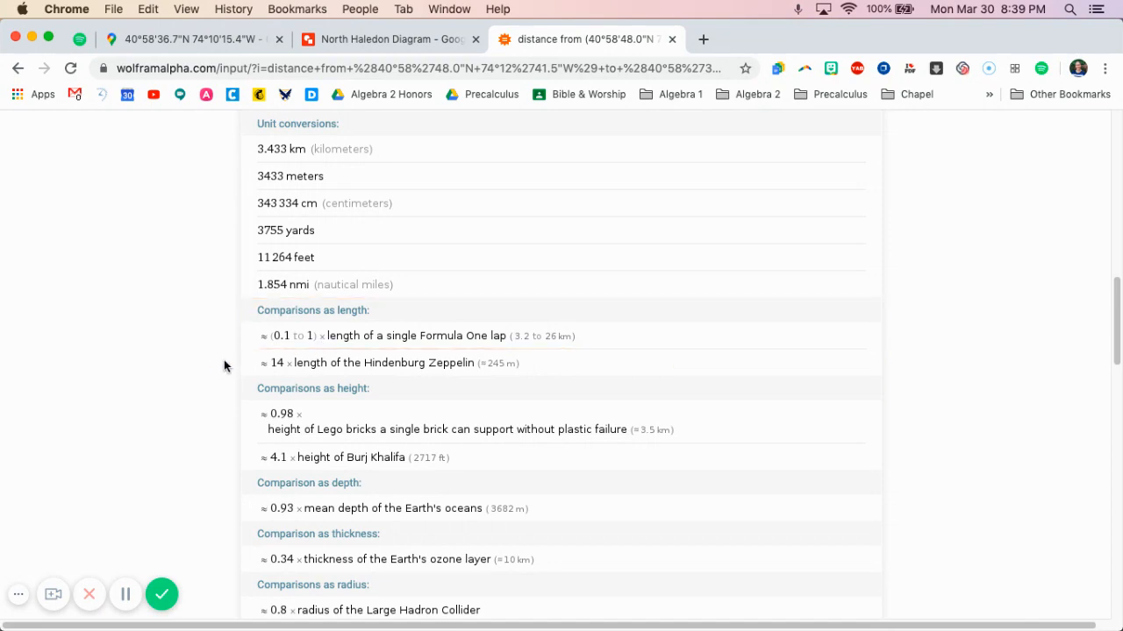
scroll(223, 362, "up", 12)
scroll(223, 367, "down", 10)
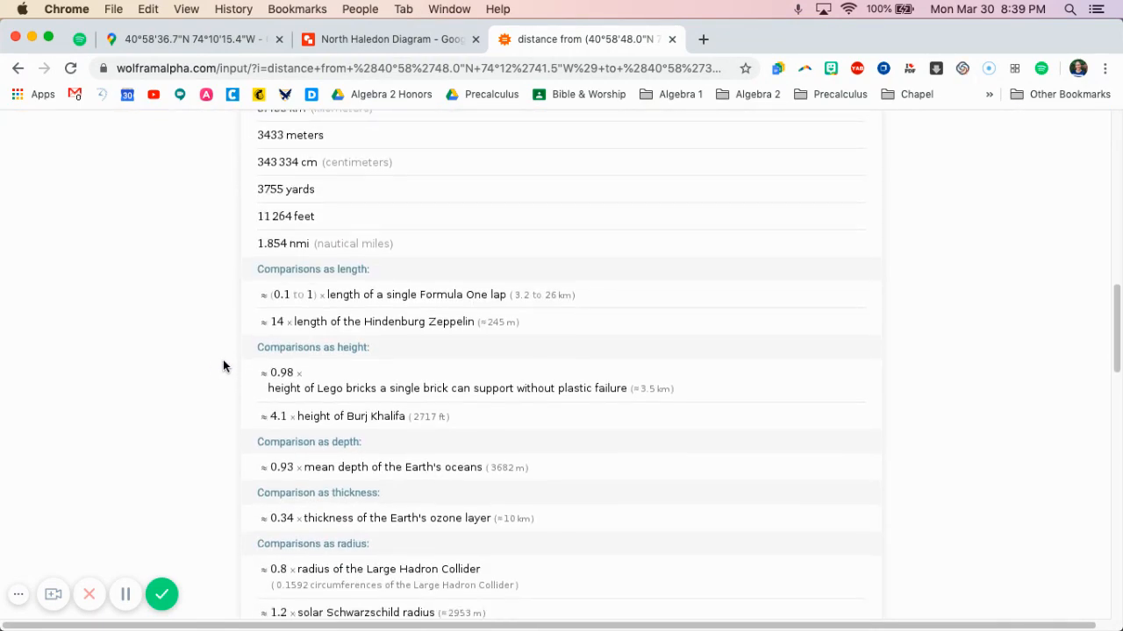
scroll(223, 366, "down", 1)
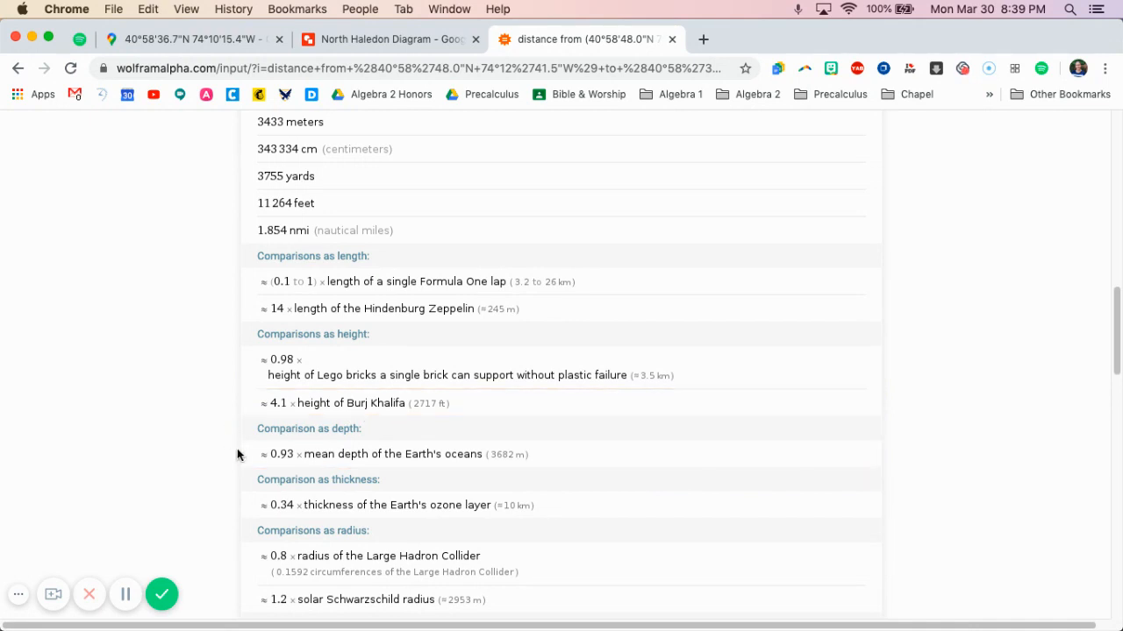
scroll(237, 454, "down", 1)
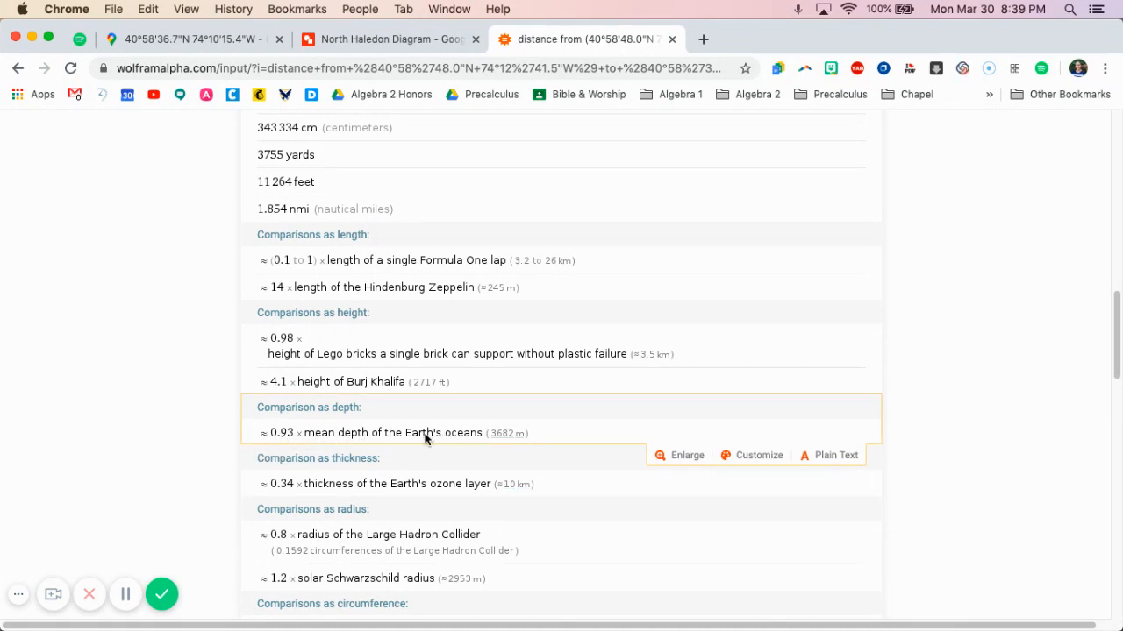
scroll(227, 435, "down", 1)
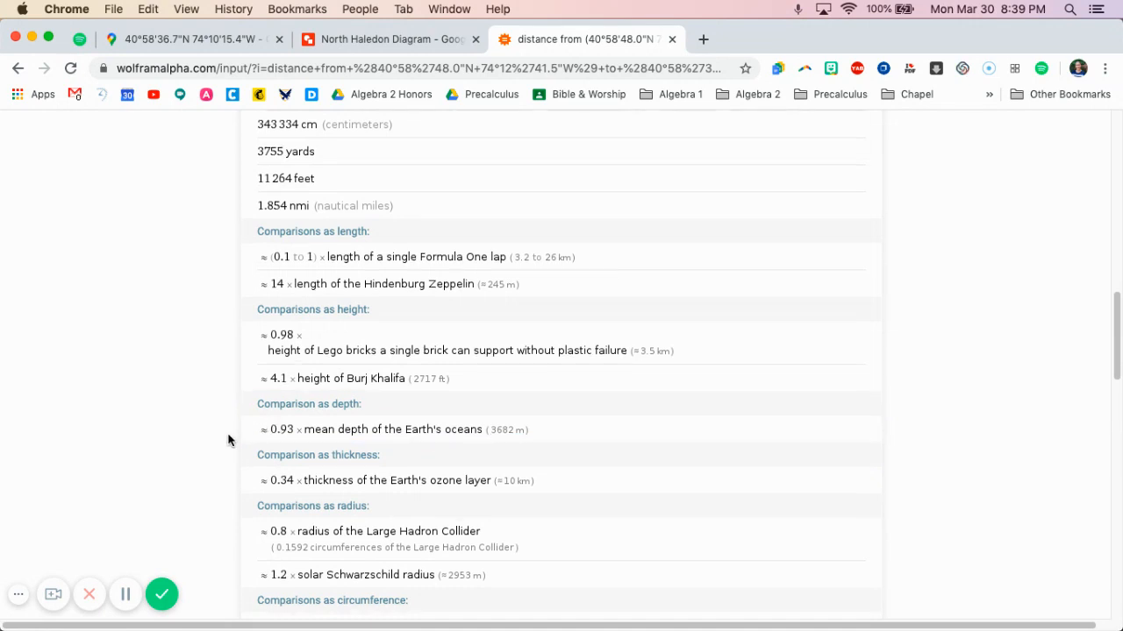
scroll(228, 439, "down", 1)
scroll(228, 439, "down", 1)
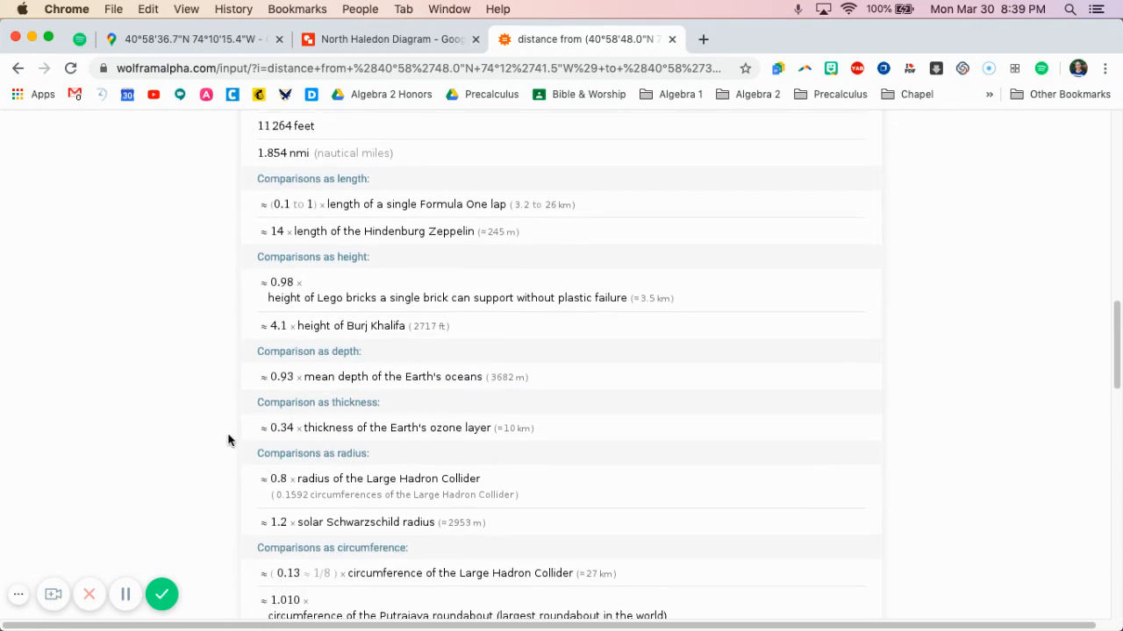
scroll(228, 439, "down", 1)
scroll(228, 439, "down", 1)
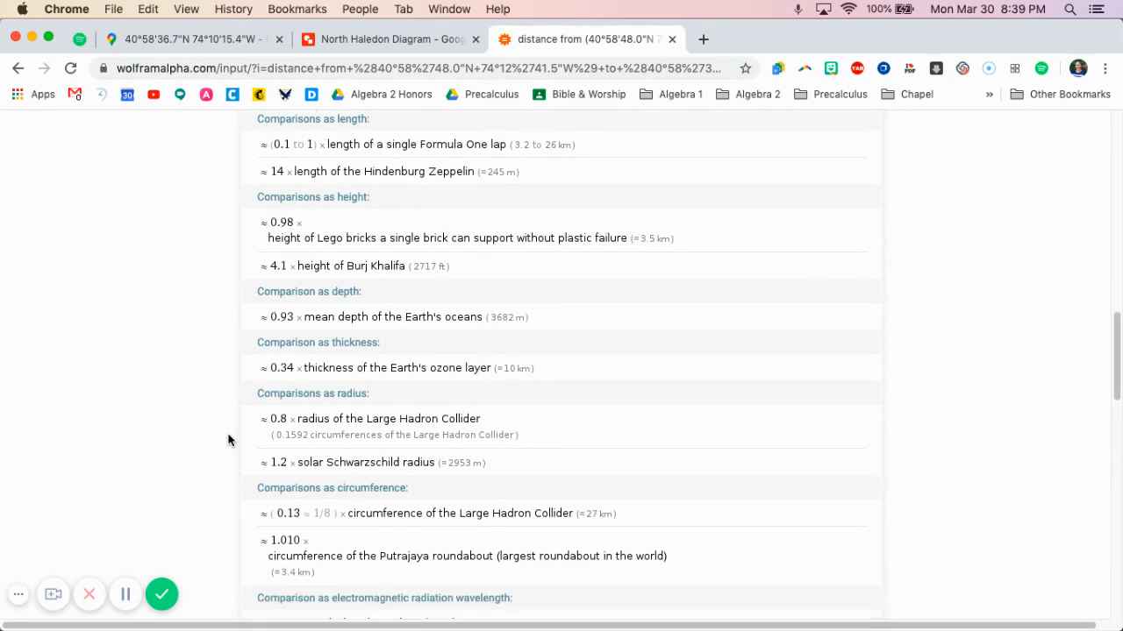
scroll(228, 440, "down", 1)
scroll(228, 439, "down", 2)
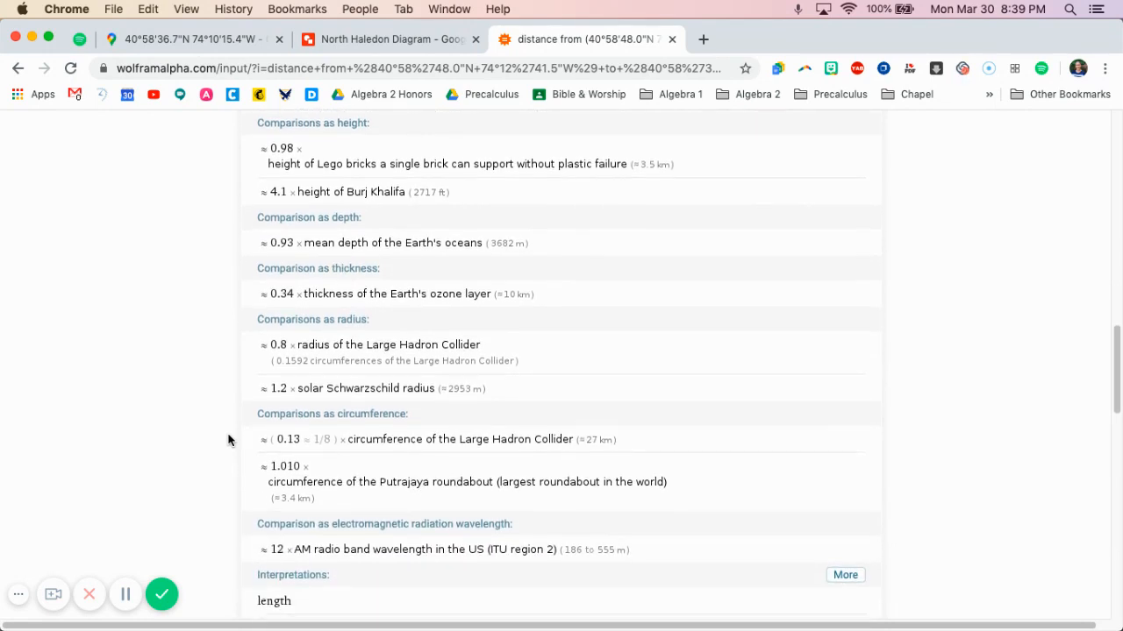
scroll(228, 440, "down", 1)
scroll(228, 439, "down", 1)
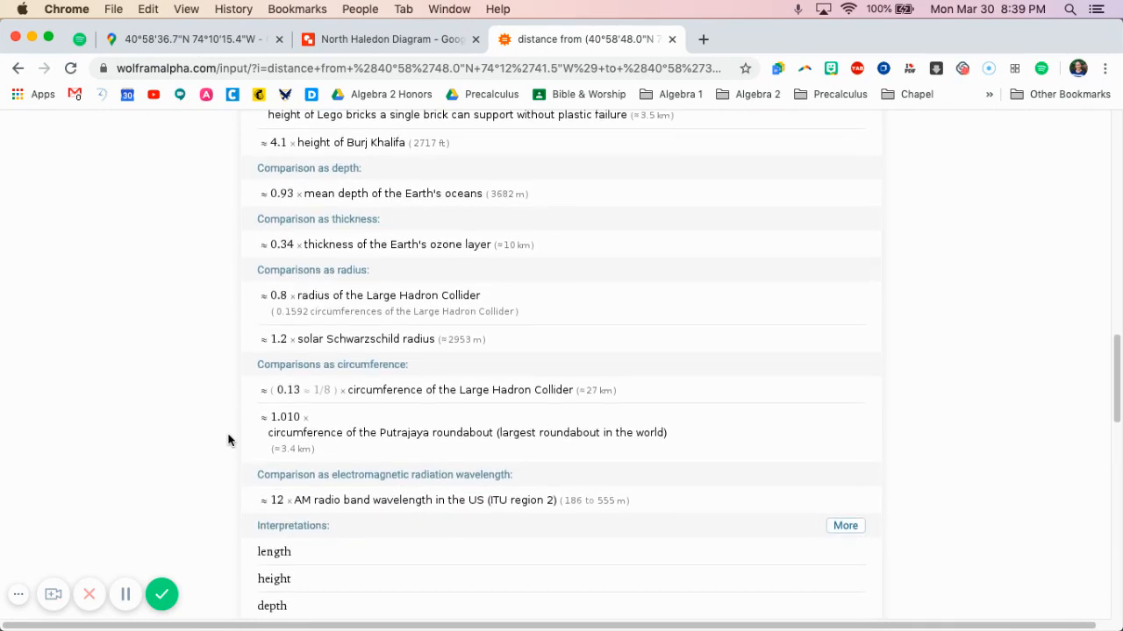
scroll(228, 439, "down", 1)
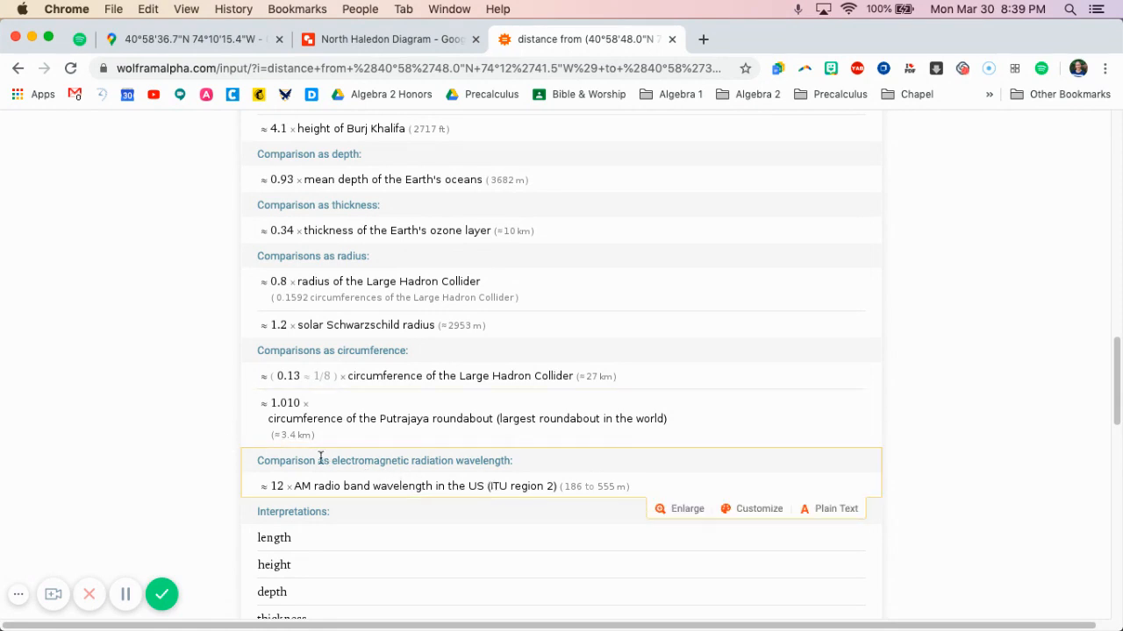
scroll(214, 469, "up", 10)
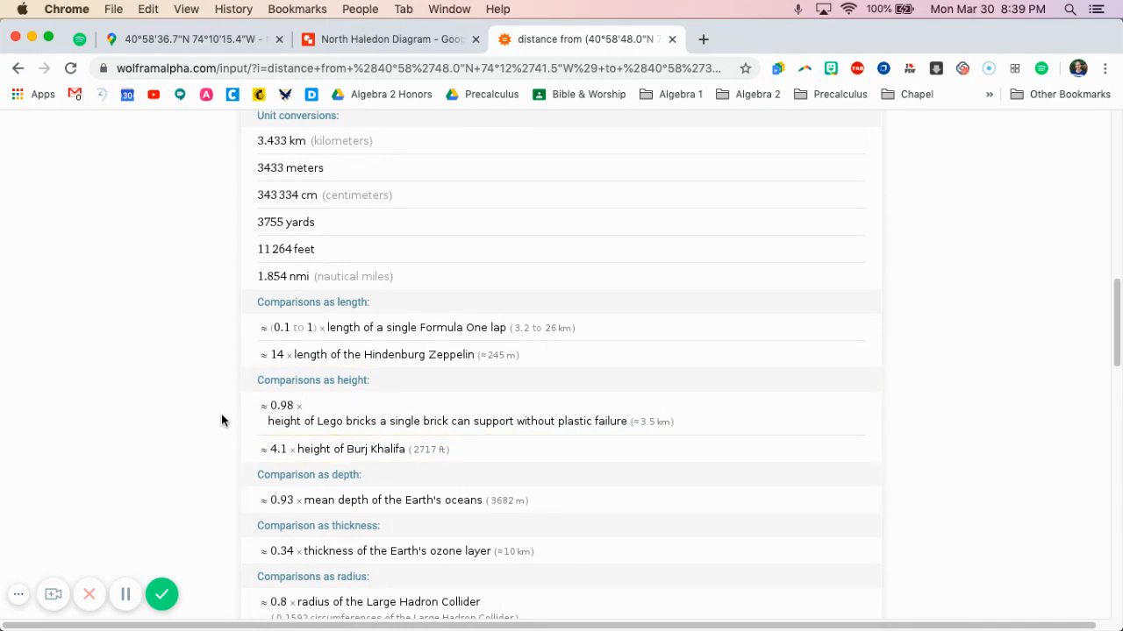
scroll(222, 415, "up", 5)
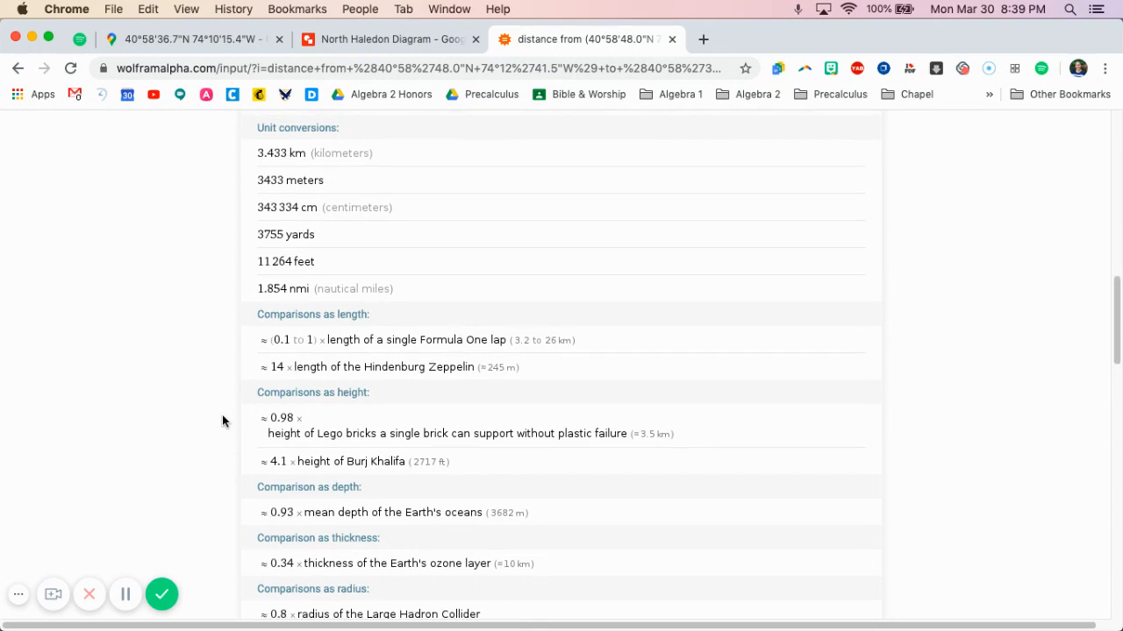
scroll(222, 417, "up", 4)
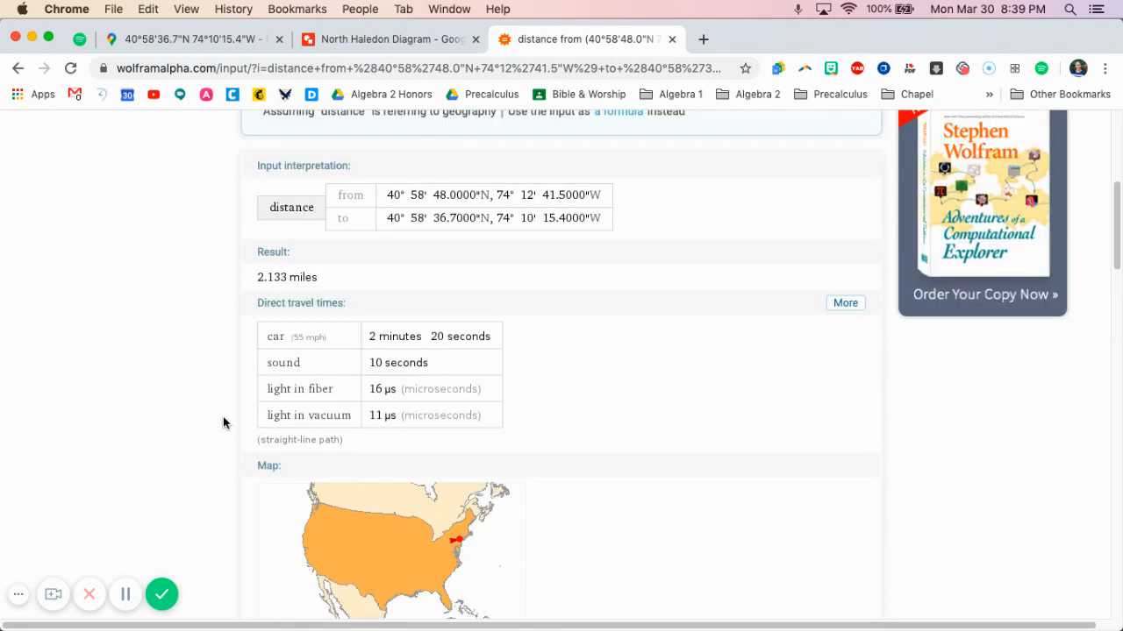
Switch back to Google Maps and bring the whole North Haledon boundary into view around the northeast corner marker
left_click(229, 40)
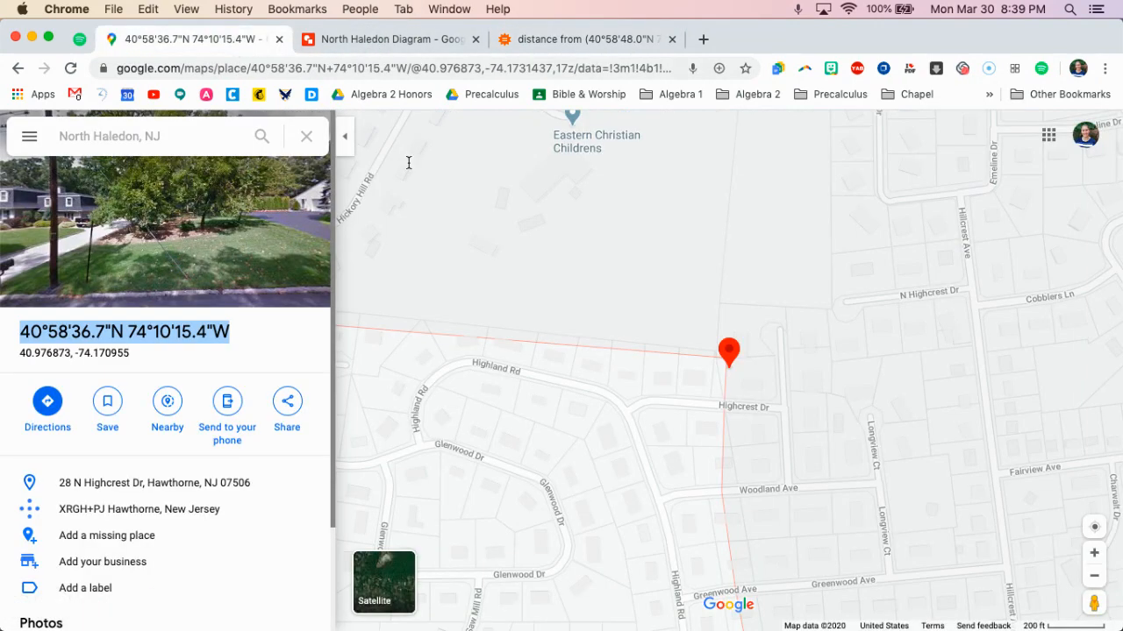
scroll(684, 401, "down", 3)
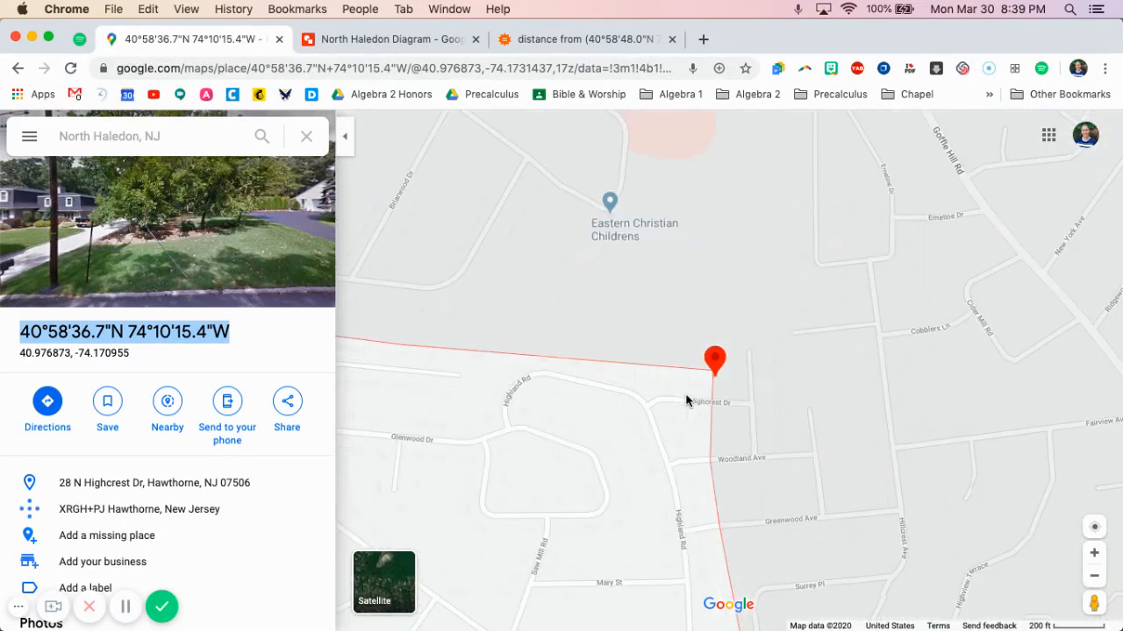
scroll(744, 428, "down", 4)
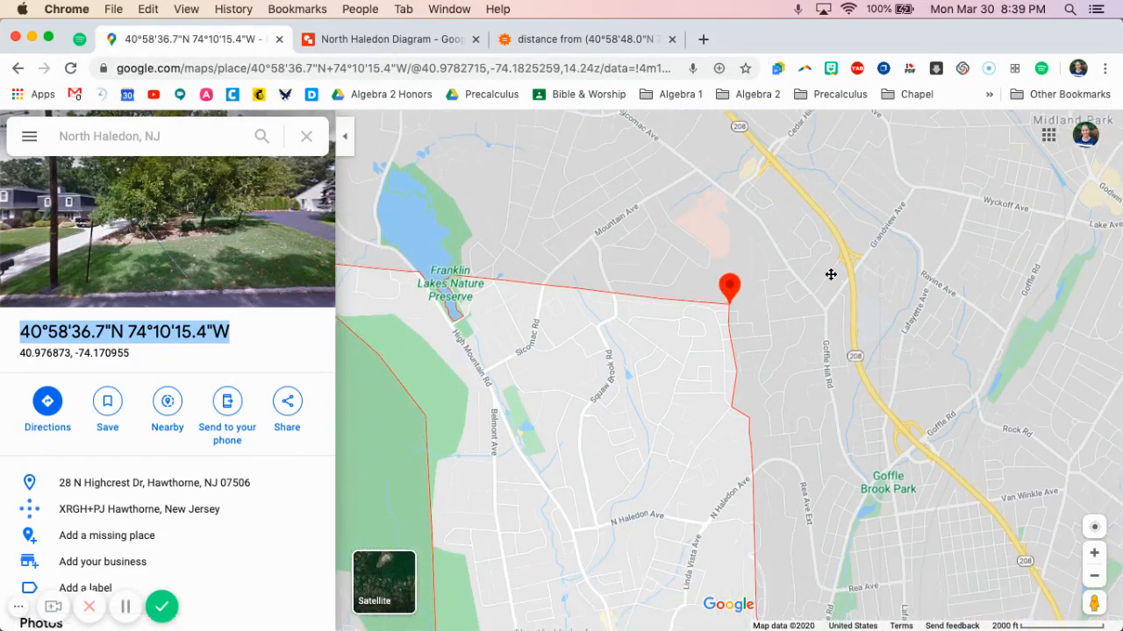
scroll(846, 331, "down", 2)
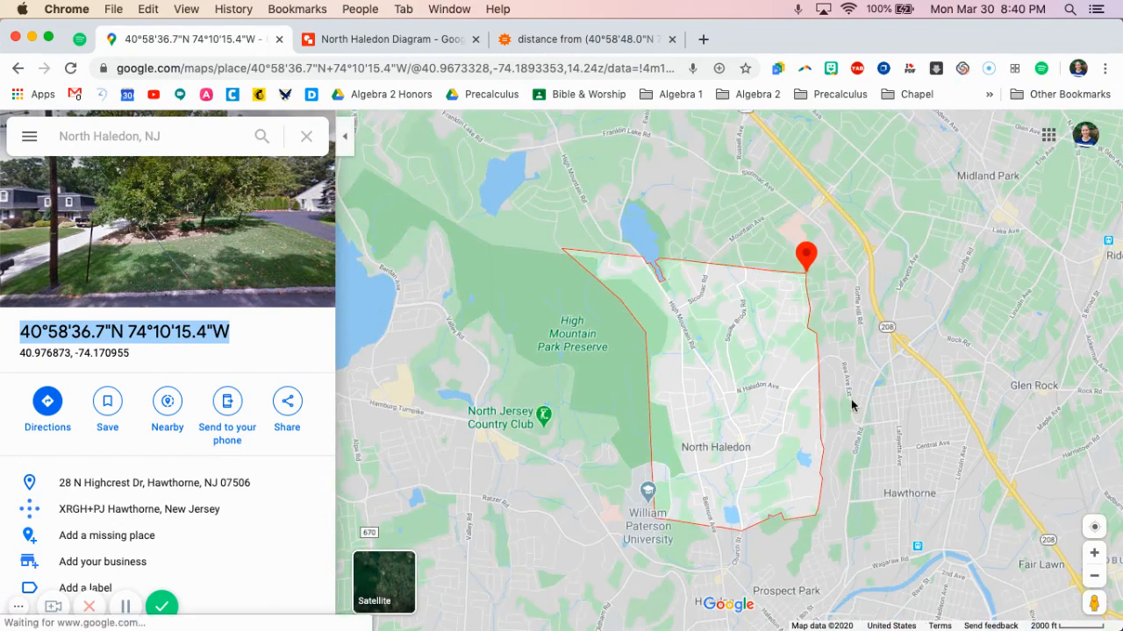
left_click_drag(851, 401, 757, 346)
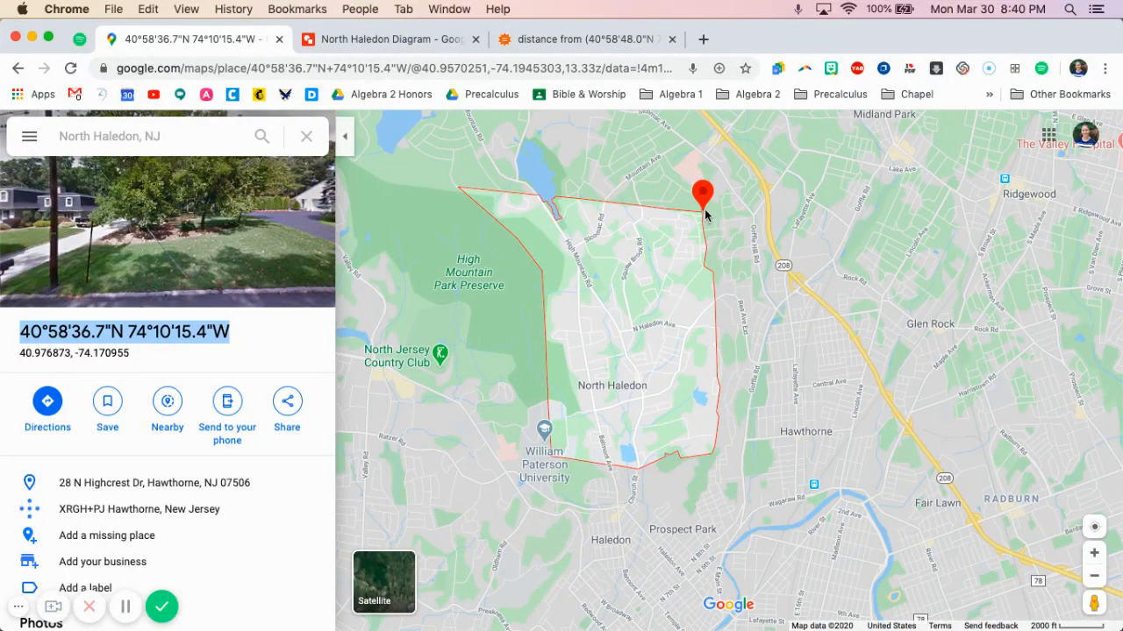